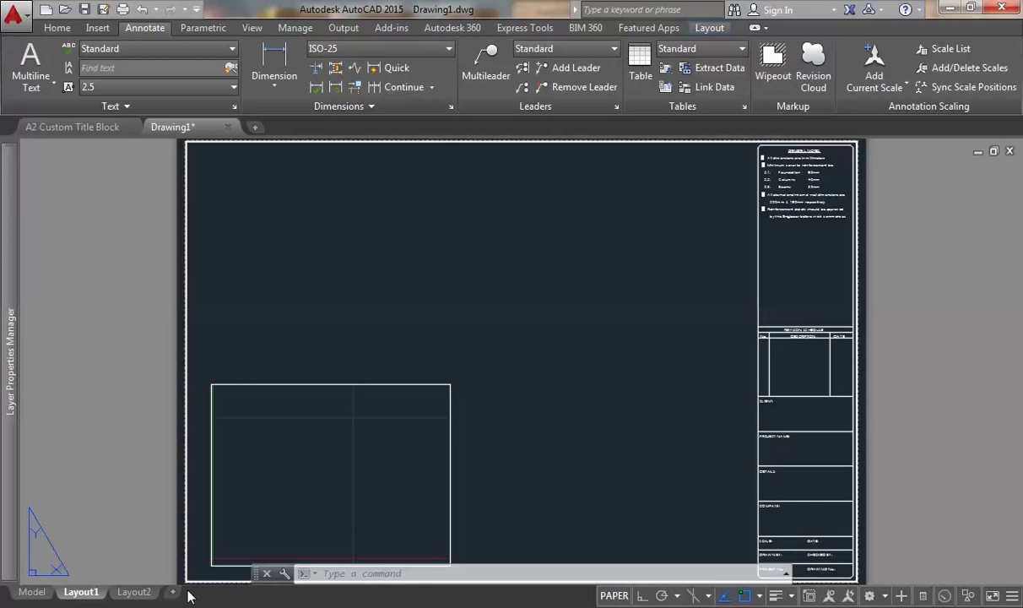
Glance at the Layout2 sheet, then go back to the Model tab.
{"action": "left_click", "coordinate": [123, 593]}
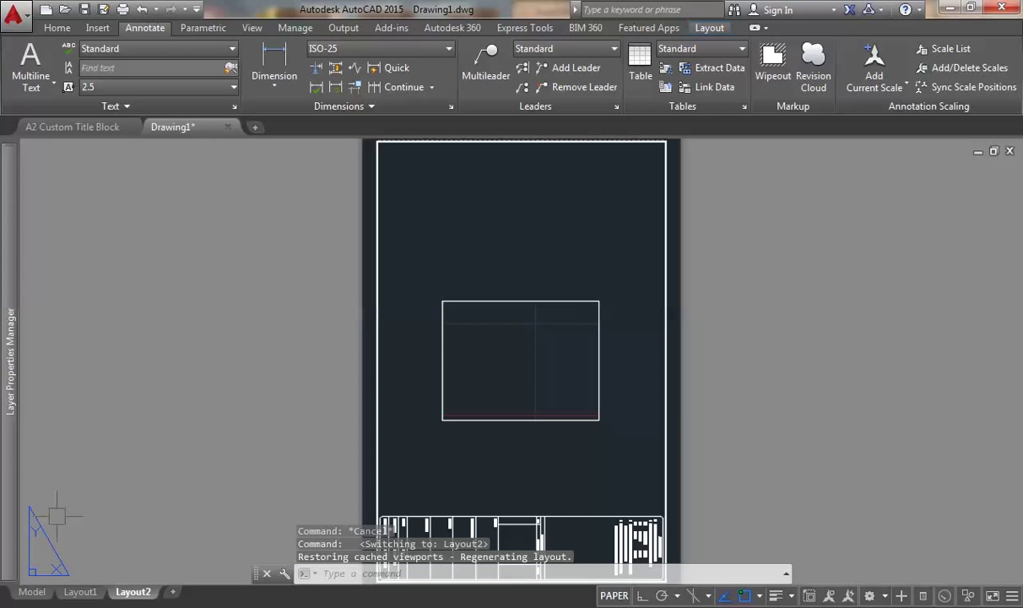
{"action": "left_click", "coordinate": [35, 593]}
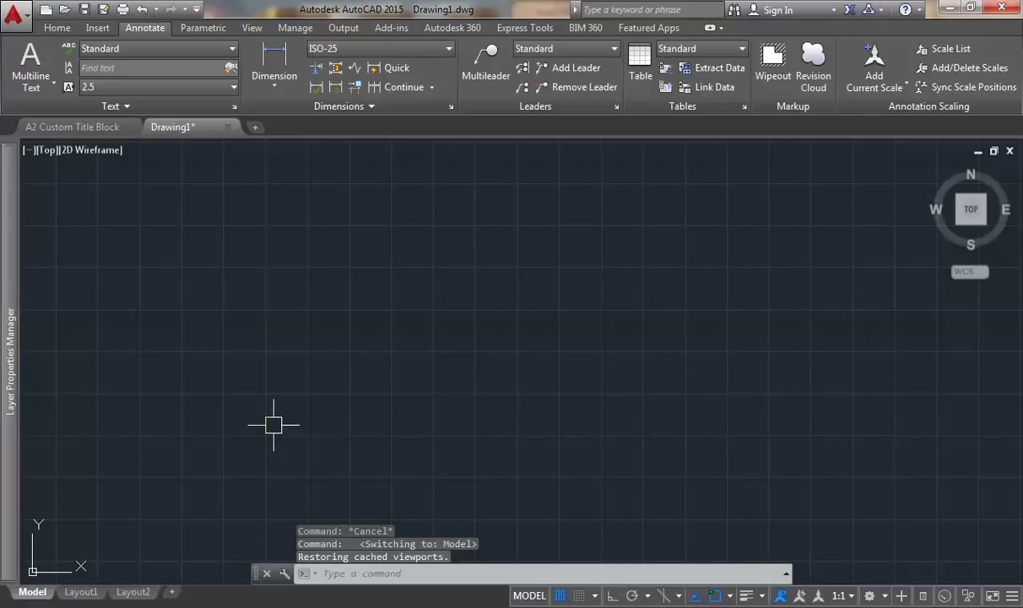
Turn the grid off and bring up the Layer Properties Manager from the Home tab.
{"action": "left_click", "coordinate": [561, 595]}
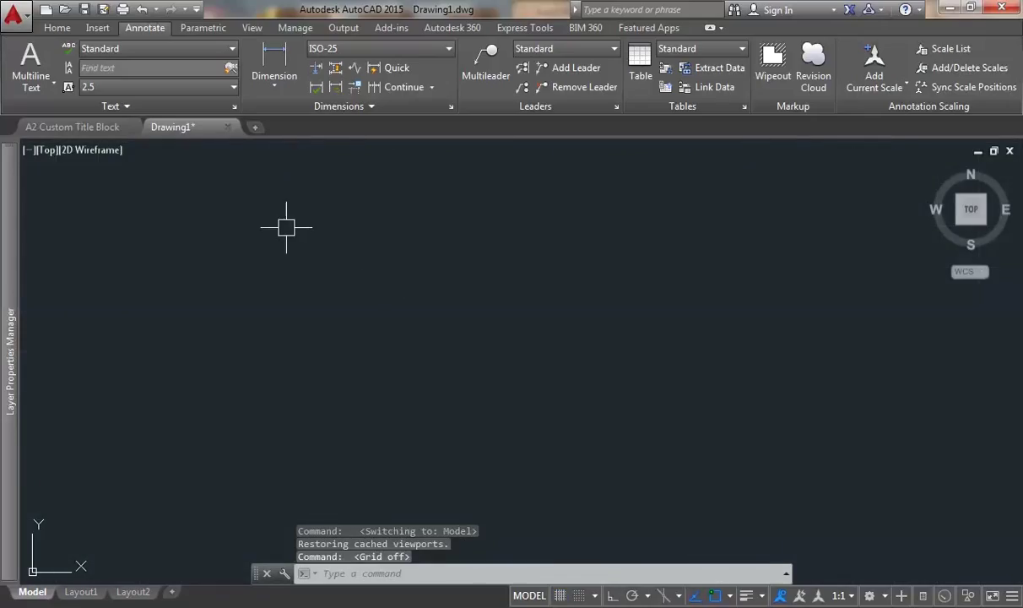
{"action": "left_click", "coordinate": [57, 29]}
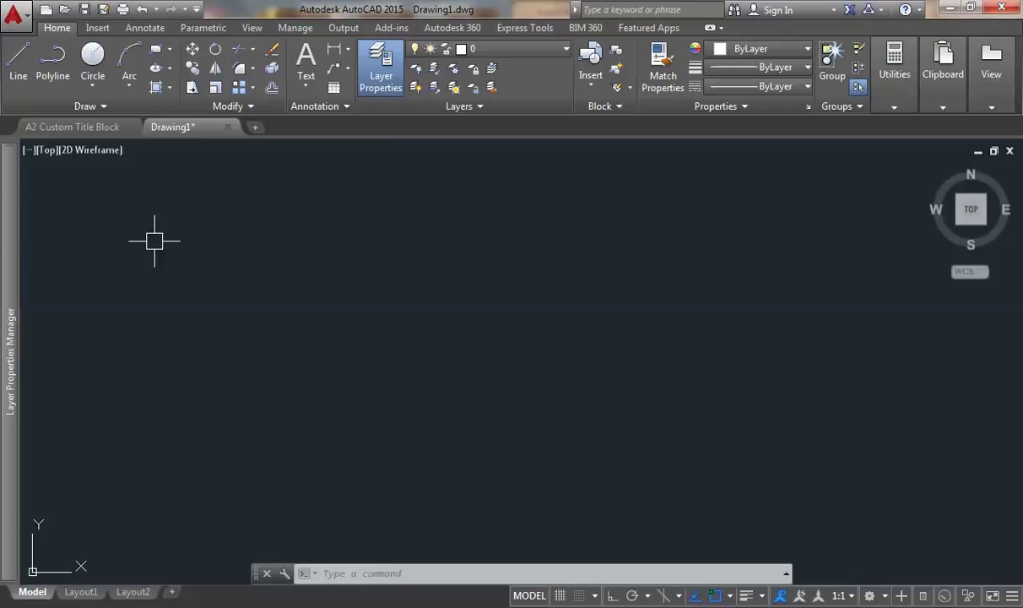
{"action": "mouse_move", "coordinate": [5, 236]}
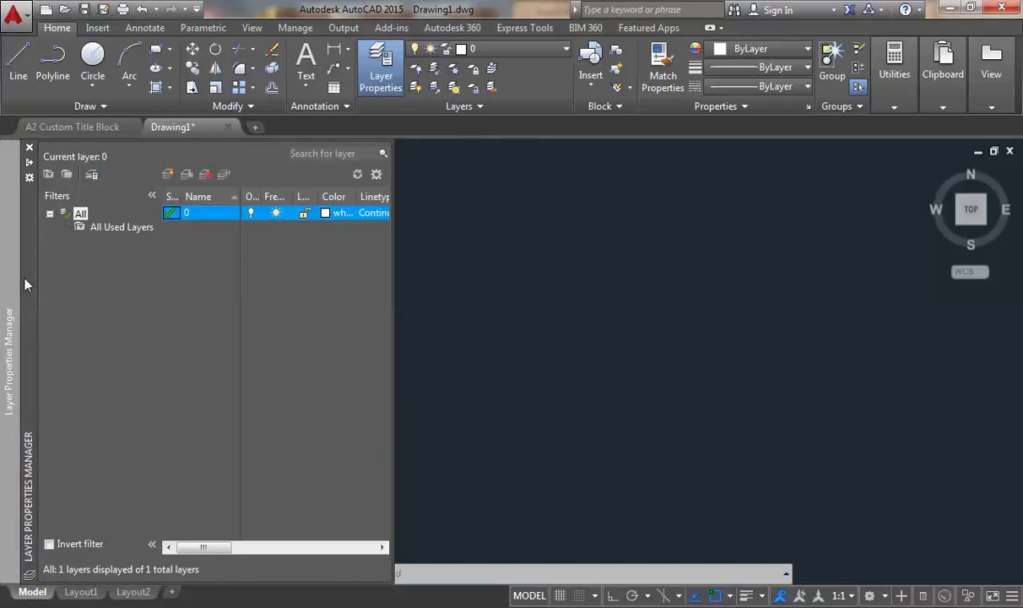
Undock the Layer Properties Manager and widen it so every layer column shows.
{"action": "right_click", "coordinate": [26, 264]}
{"action": "left_click", "coordinate": [67, 338]}
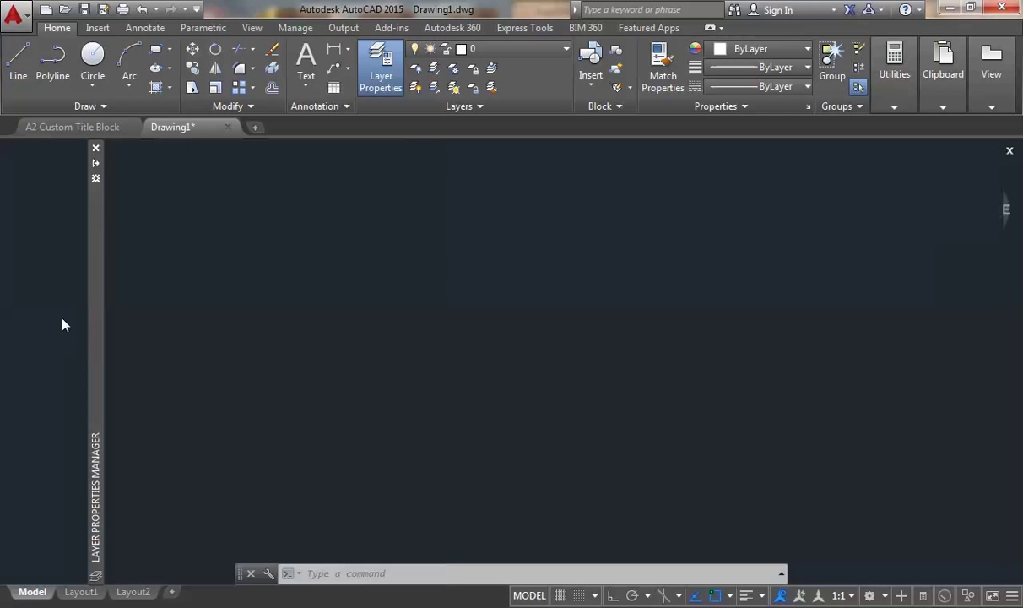
{"action": "mouse_move", "coordinate": [96, 301]}
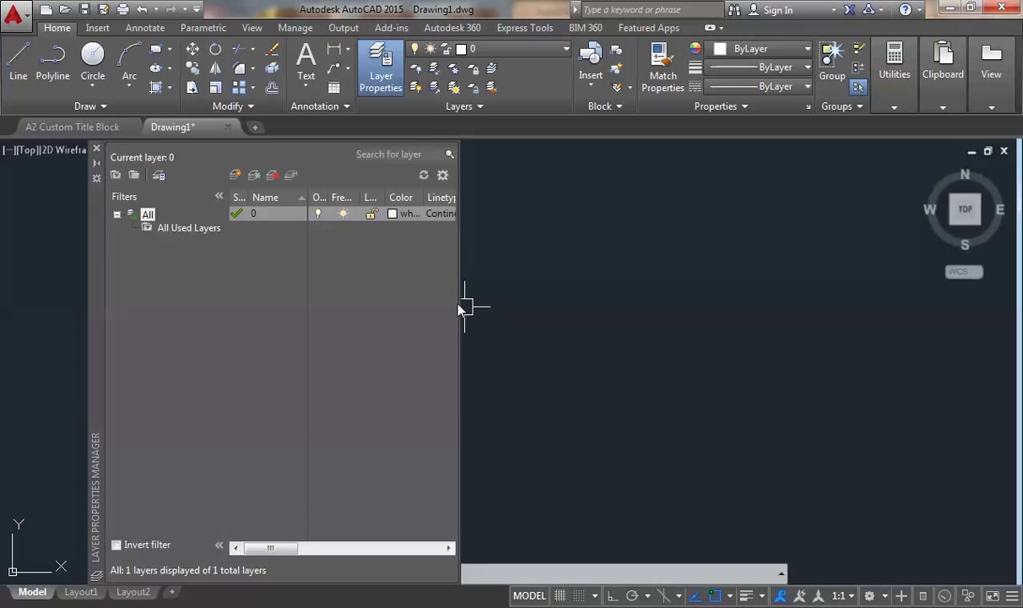
{"action": "left_click_drag", "start_coordinate": [461, 304], "coordinate": [714, 305]}
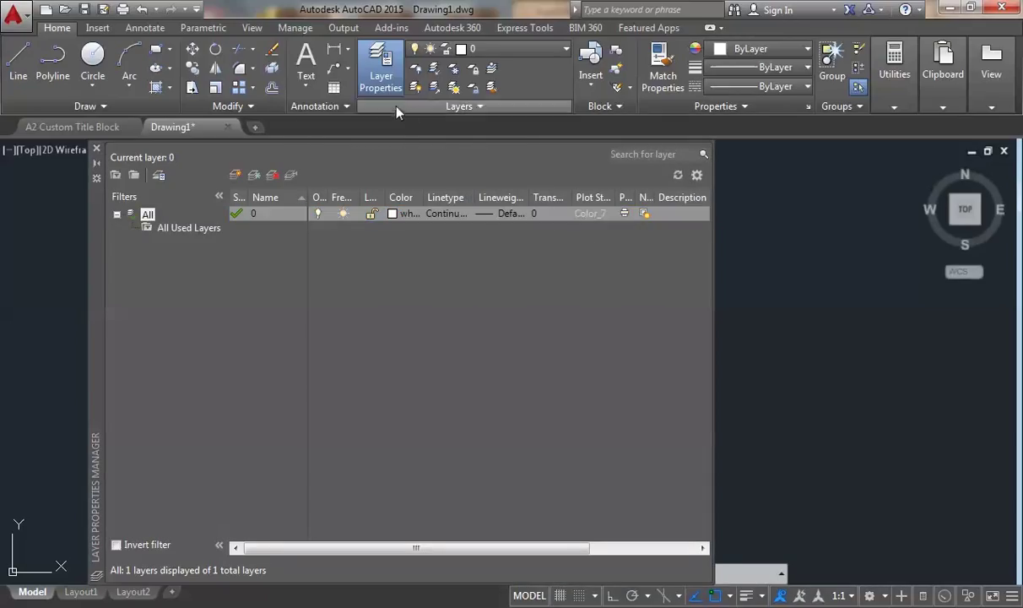
{"action": "left_click", "coordinate": [96, 148]}
{"action": "left_click", "coordinate": [375, 66]}
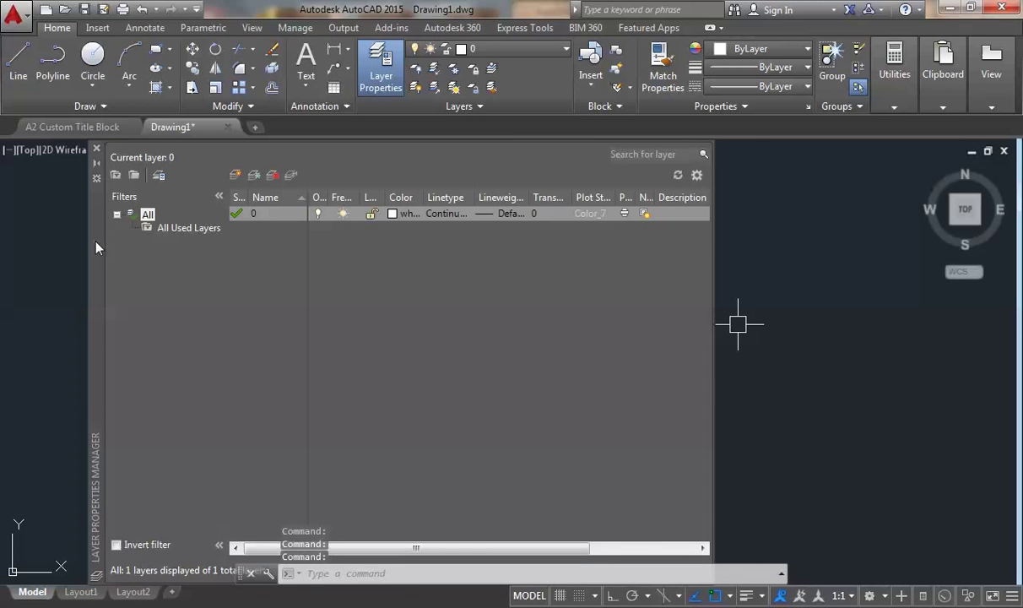
{"action": "left_click_drag", "start_coordinate": [90, 228], "coordinate": [132, 233]}
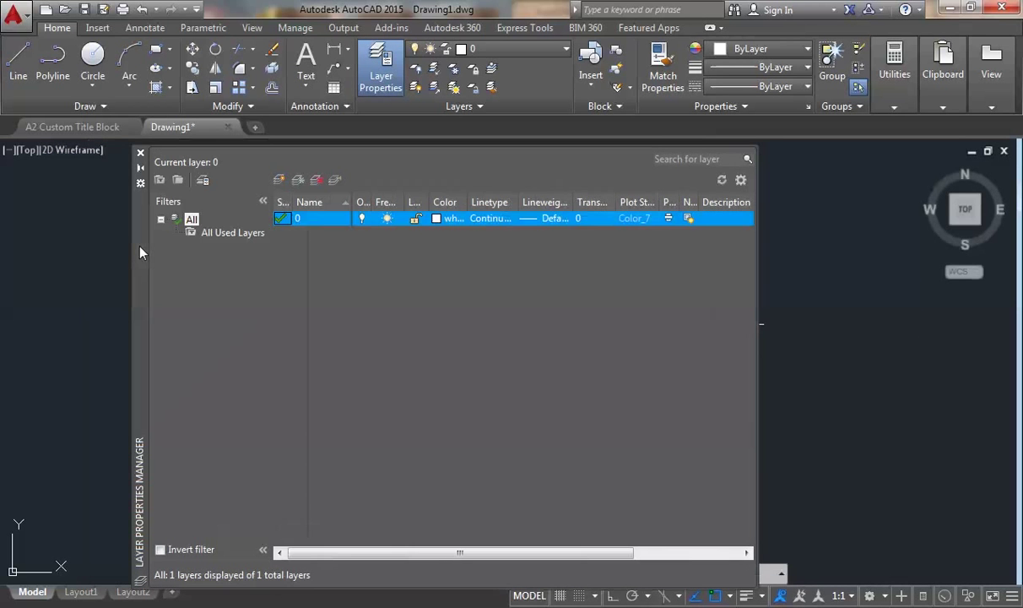
Create a layer named Grids with colour 253.
{"action": "left_click", "coordinate": [279, 180]}
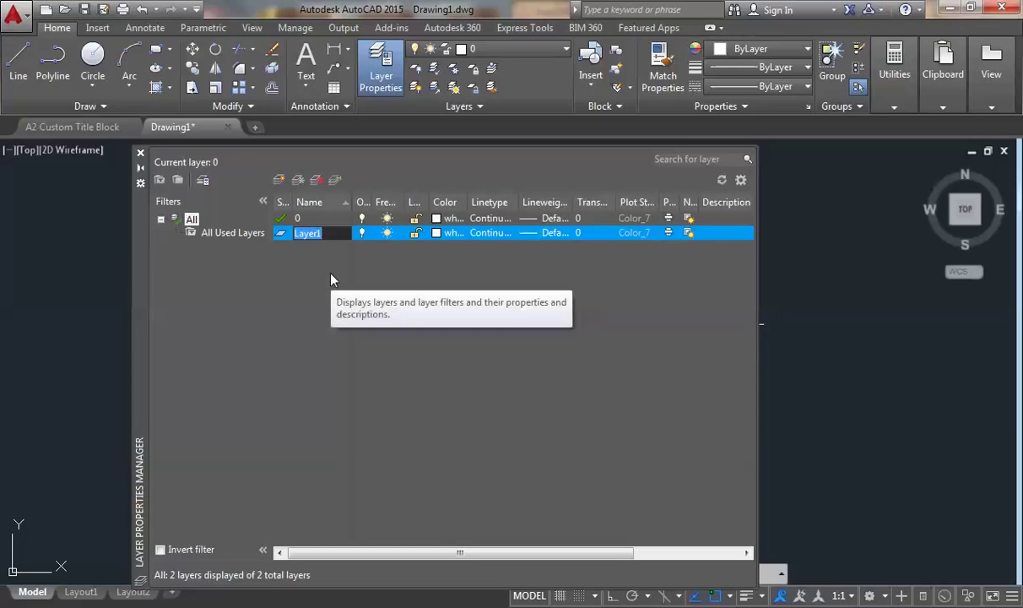
{"action": "type", "text": "Grids"}
{"action": "left_click", "coordinate": [435, 233]}
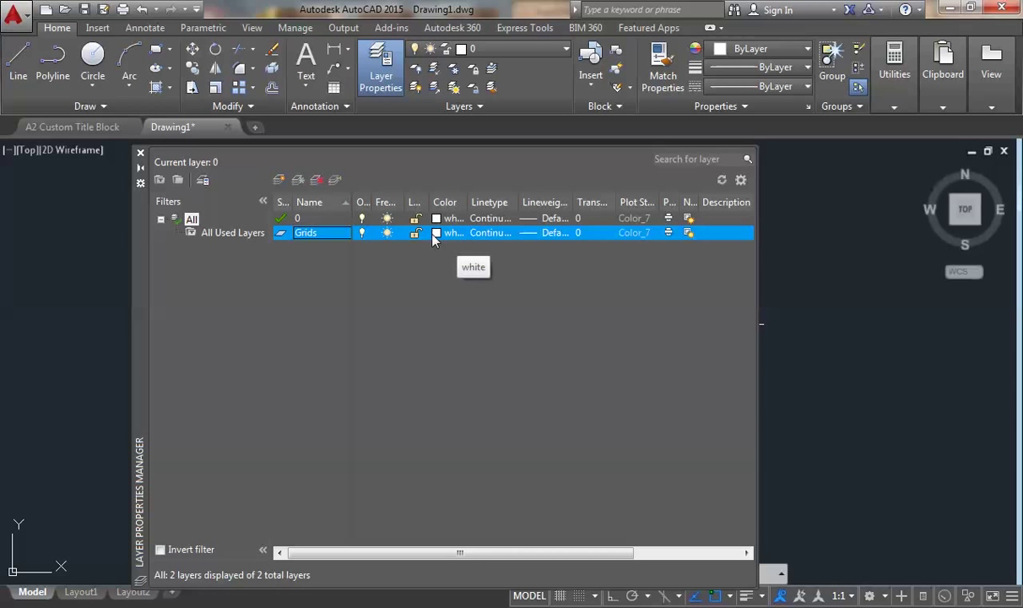
{"action": "left_click", "coordinate": [436, 233]}
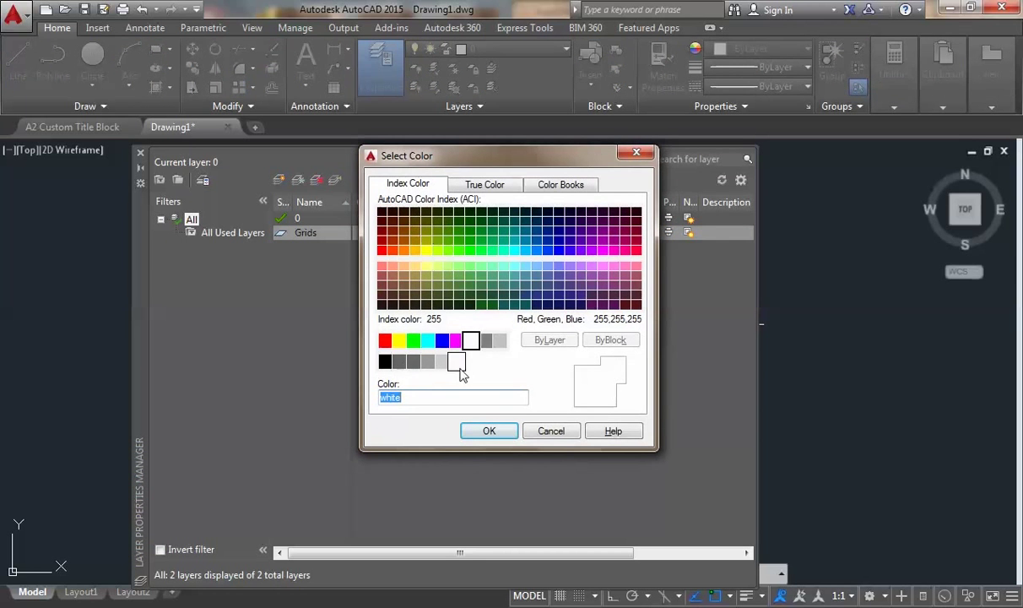
{"action": "left_click", "coordinate": [428, 361]}
{"action": "left_click", "coordinate": [488, 430]}
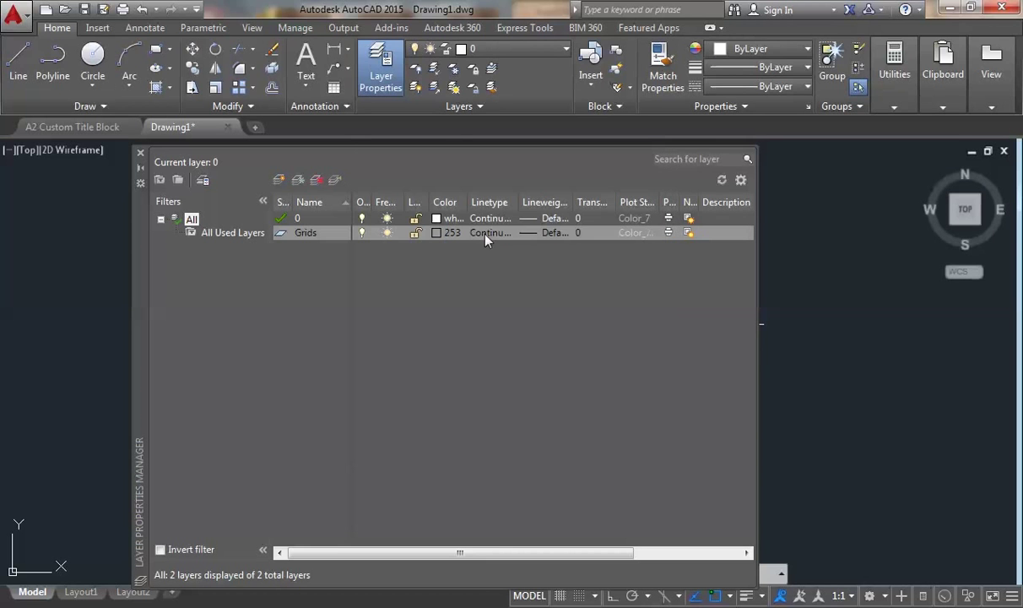
Load the CENTER linetype and assign it to the Grids layer.
{"action": "left_click", "coordinate": [488, 237]}
{"action": "left_click", "coordinate": [548, 397]}
{"action": "left_click", "coordinate": [390, 295]}
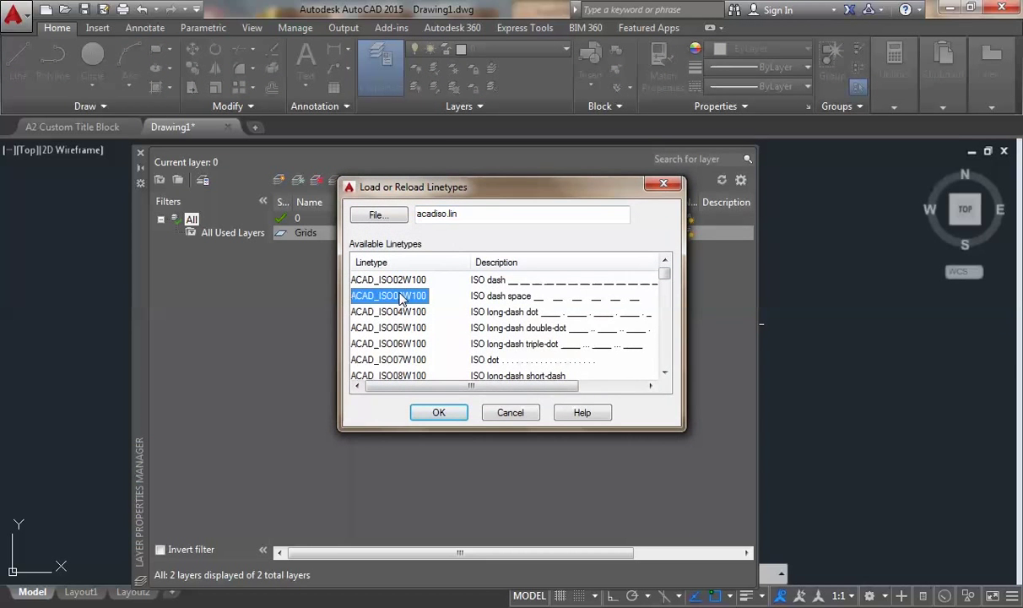
{"action": "key", "text": "c"}
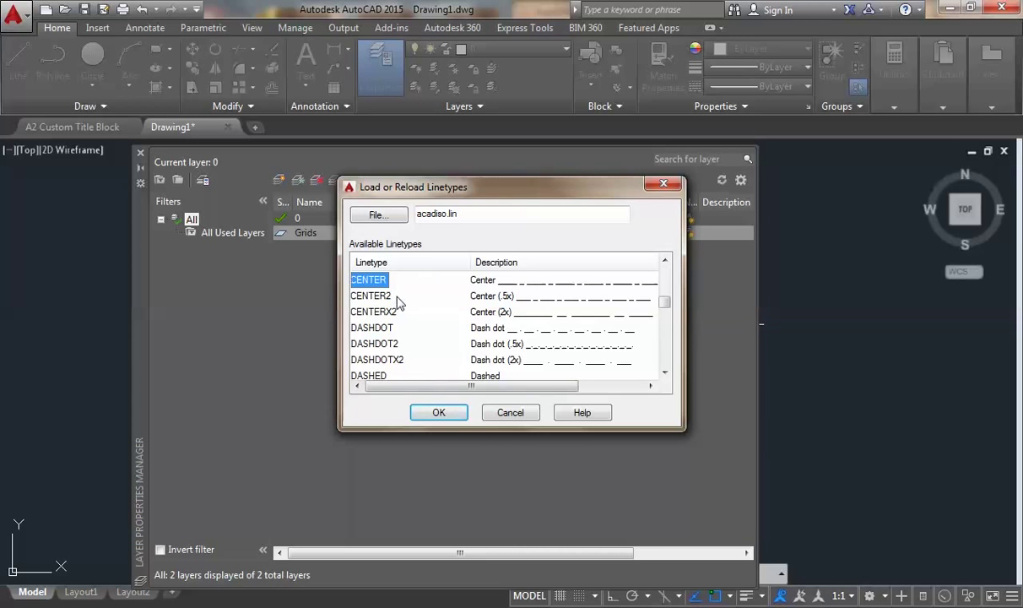
{"action": "left_click", "coordinate": [441, 412]}
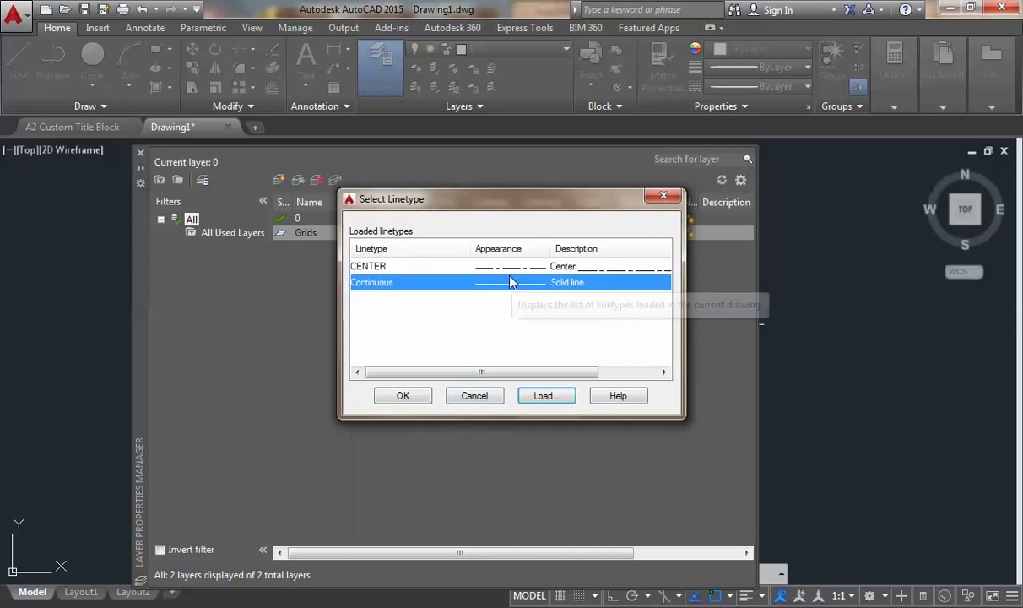
{"action": "left_click", "coordinate": [365, 266]}
{"action": "left_click", "coordinate": [405, 396]}
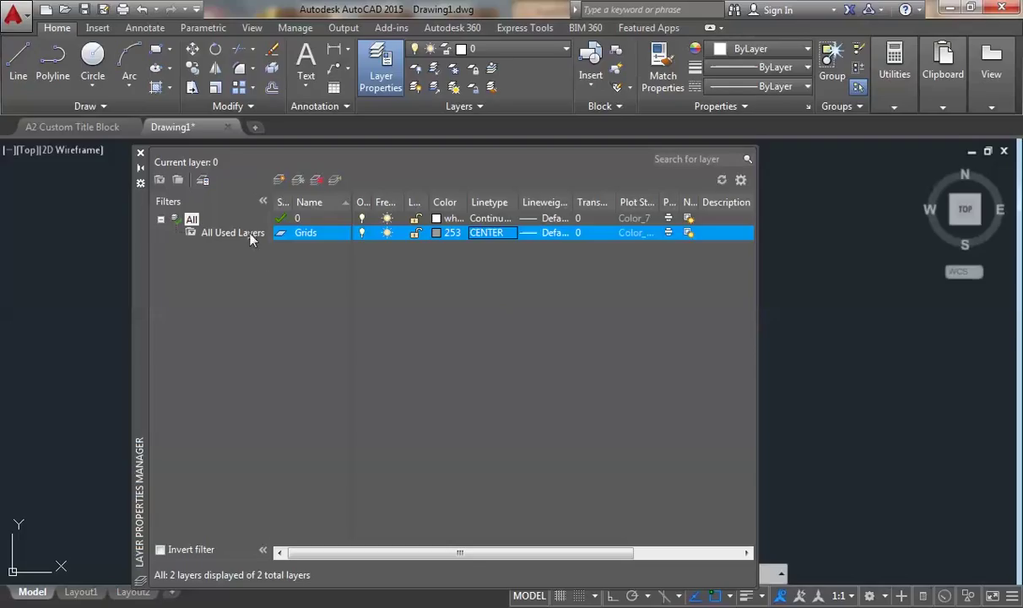
{"action": "left_click", "coordinate": [279, 180]}
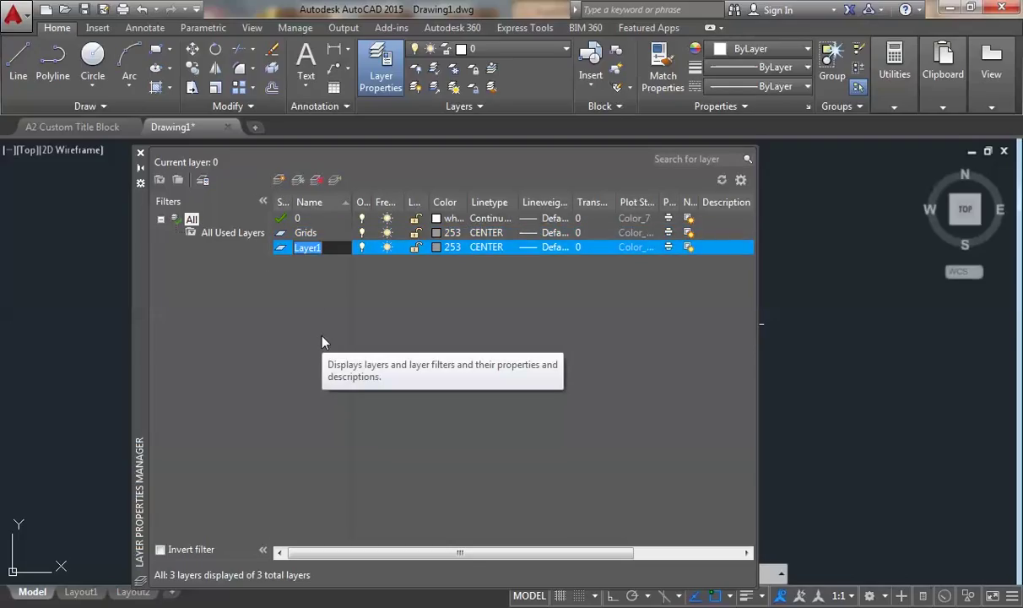
Name the new layer Hatch and give it colour 251.
{"action": "type", "text": "Hata"}
{"action": "key", "text": "BackSpace"}
{"action": "type", "text": "ch"}
{"action": "key", "text": "Return"}
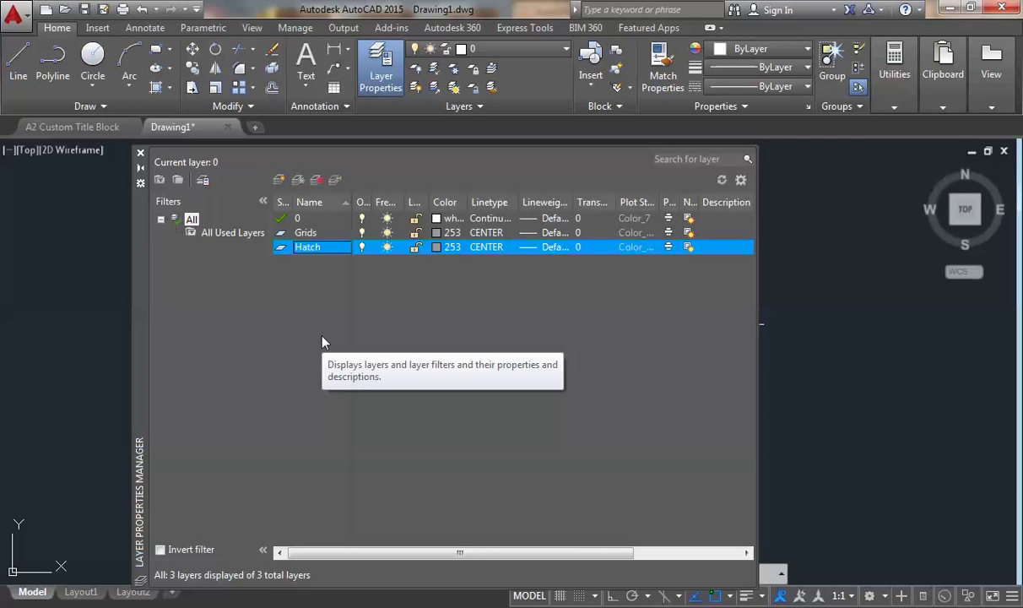
{"action": "left_click", "coordinate": [439, 253]}
{"action": "left_click", "coordinate": [398, 361]}
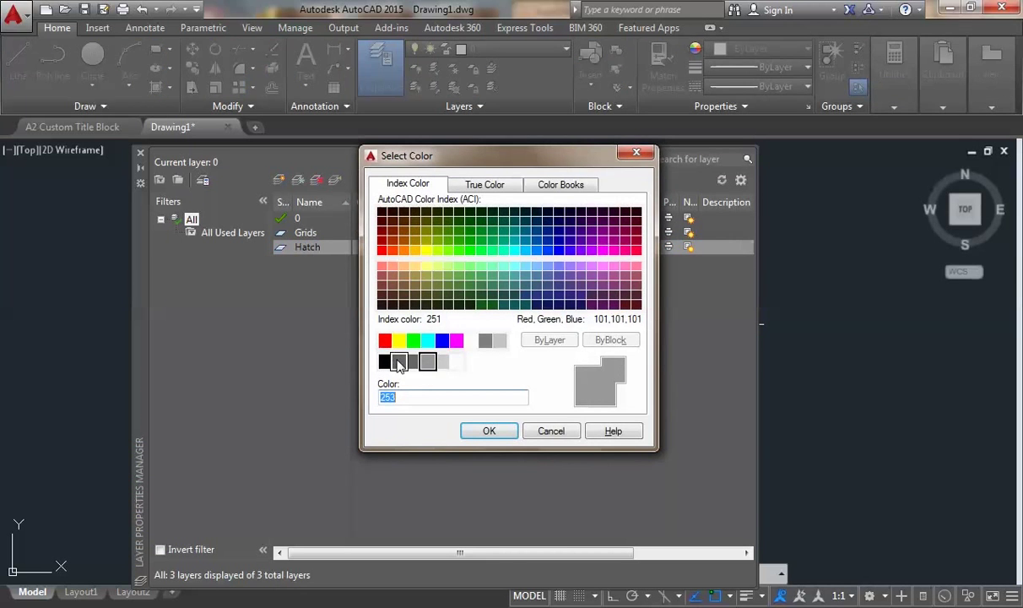
{"action": "left_click", "coordinate": [492, 430]}
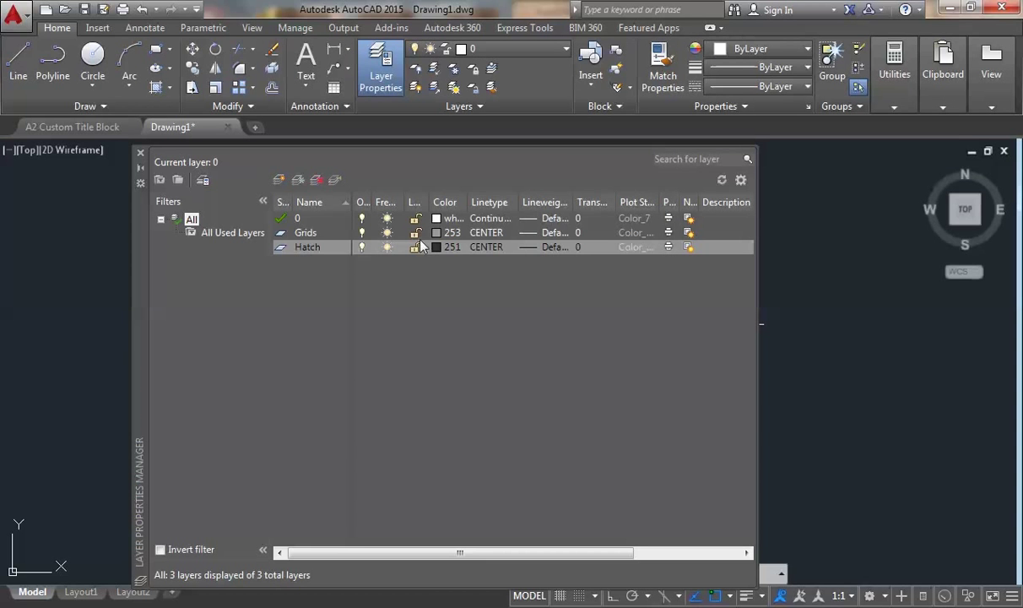
Give the Hatch layer Continuous linetype and a 0.05 mm lineweight.
{"action": "left_click", "coordinate": [479, 246]}
{"action": "left_click", "coordinate": [468, 283]}
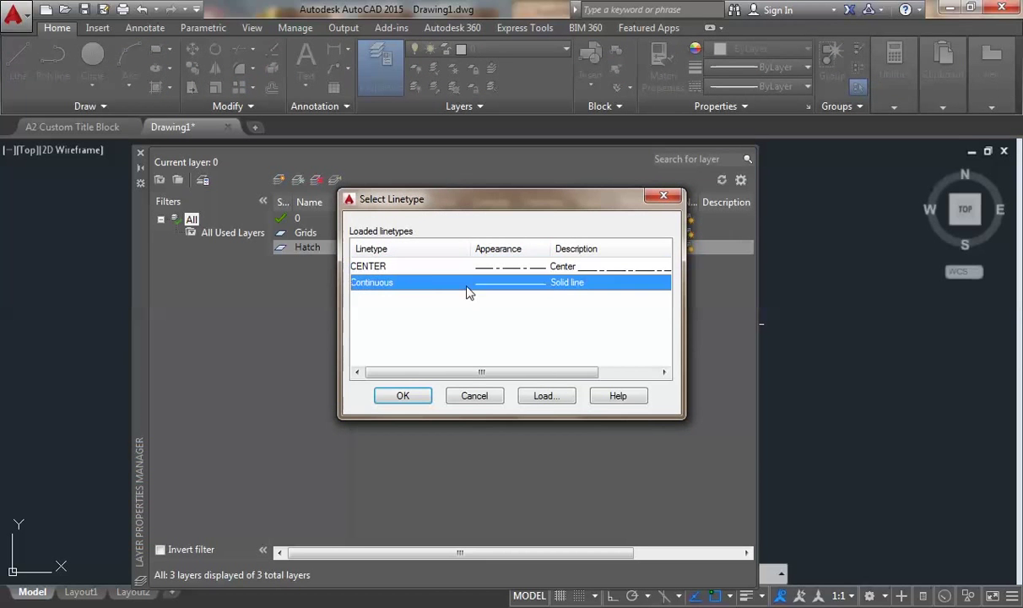
{"action": "left_click", "coordinate": [426, 396]}
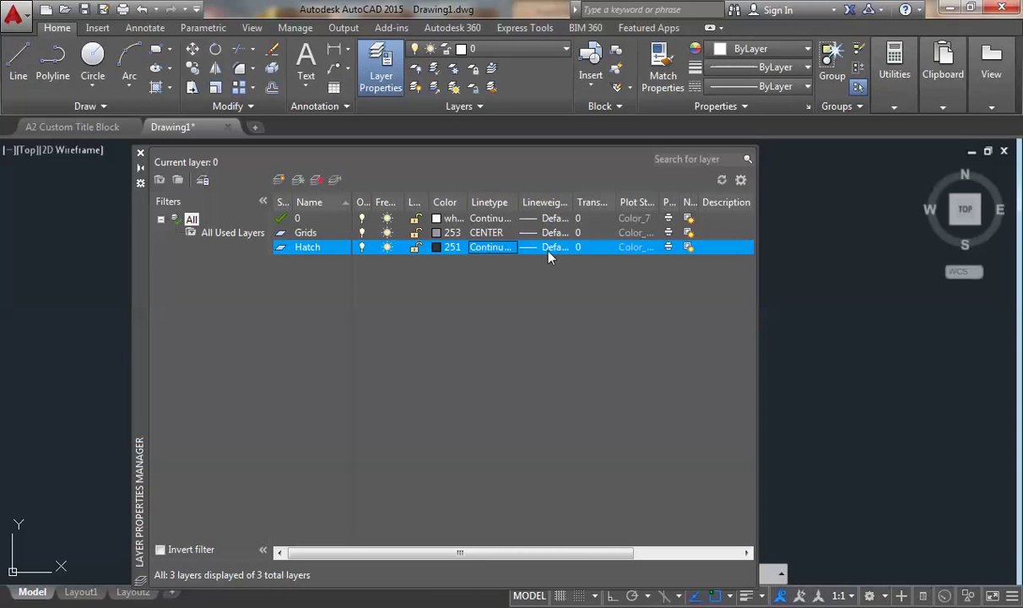
{"action": "left_click", "coordinate": [546, 252]}
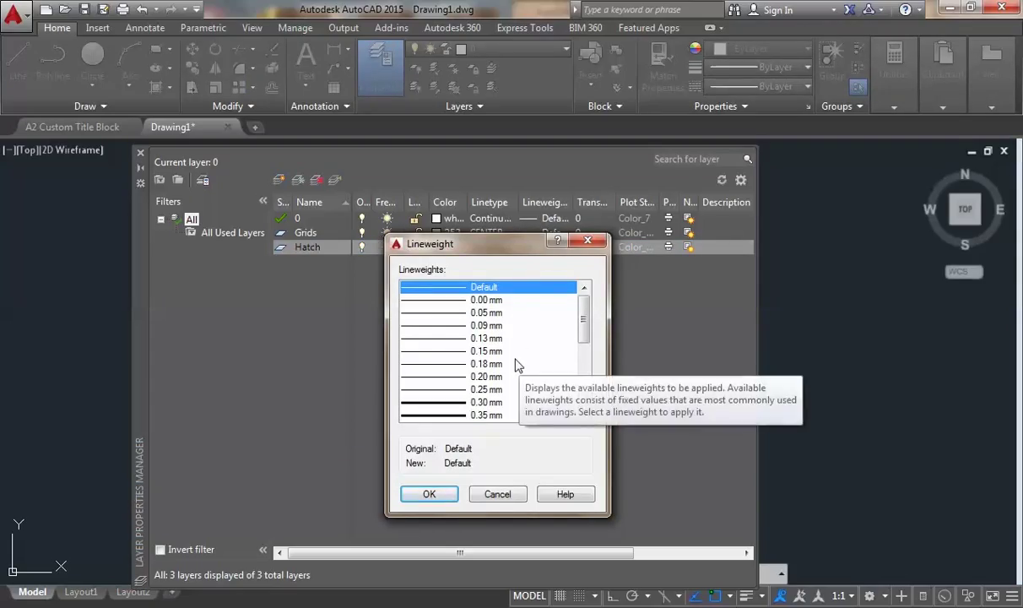
{"action": "left_click", "coordinate": [469, 315]}
{"action": "left_click", "coordinate": [451, 489]}
Set the Grids layer's lineweight to 0.09 mm.
{"action": "left_click", "coordinate": [542, 236]}
{"action": "left_click", "coordinate": [541, 236]}
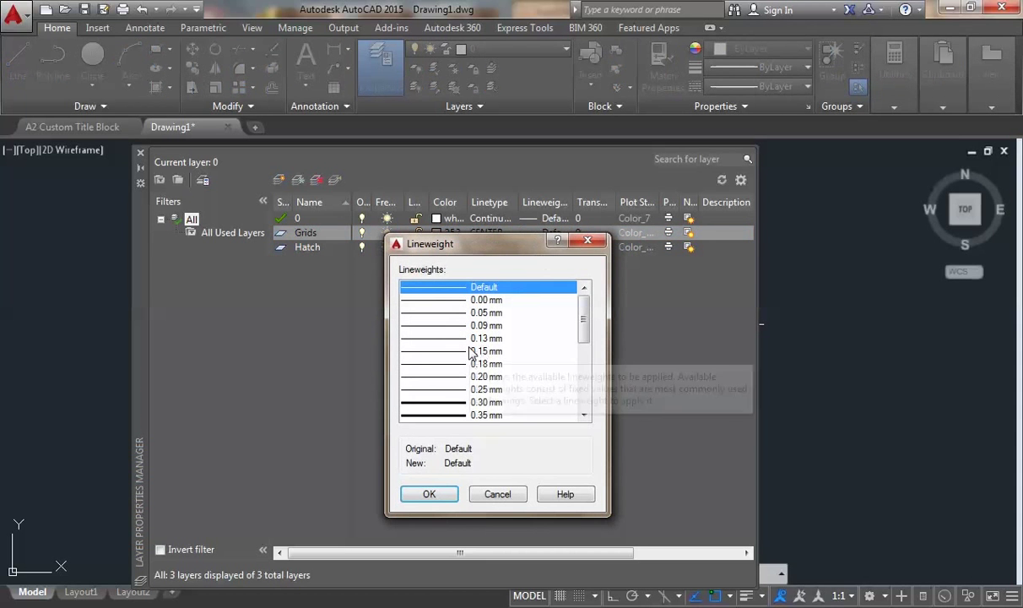
{"action": "left_click", "coordinate": [425, 325]}
{"action": "left_click", "coordinate": [429, 495]}
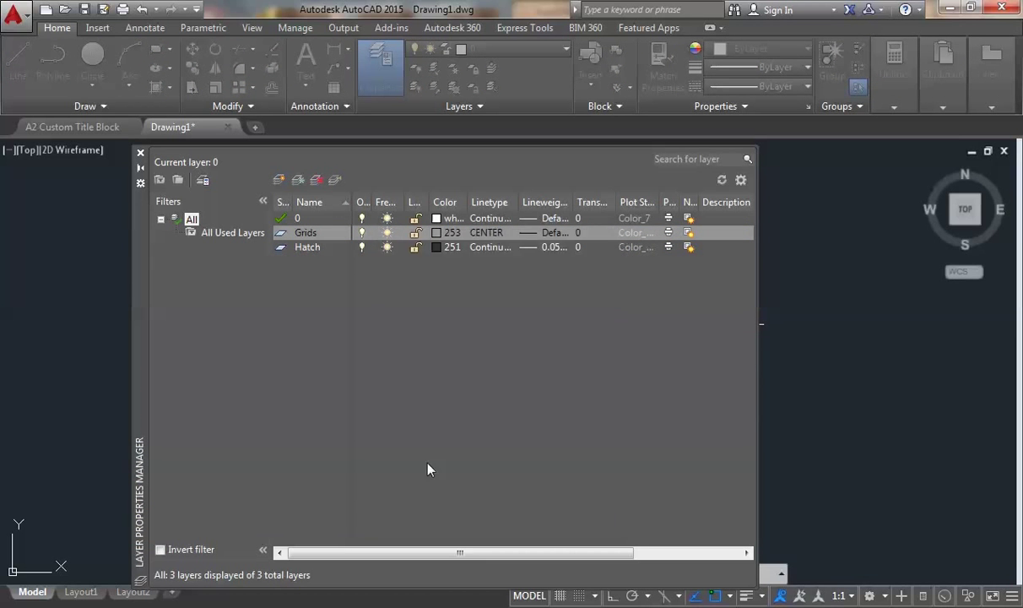
{"action": "left_click", "coordinate": [279, 180]}
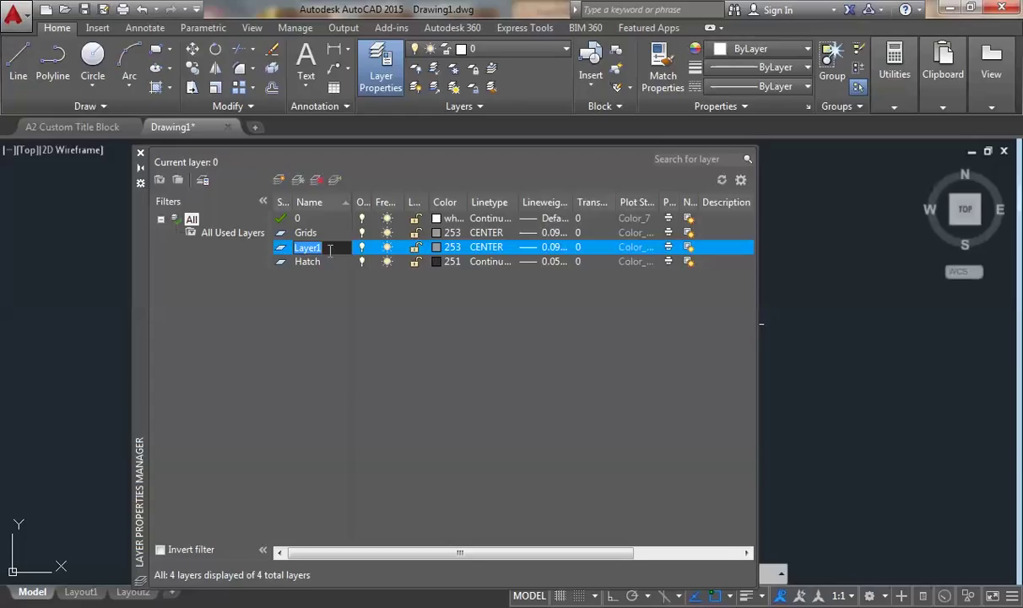
Rename Layer1 to Walls, coloured yellow with Continuous linetype.
{"action": "type", "text": "Walls"}
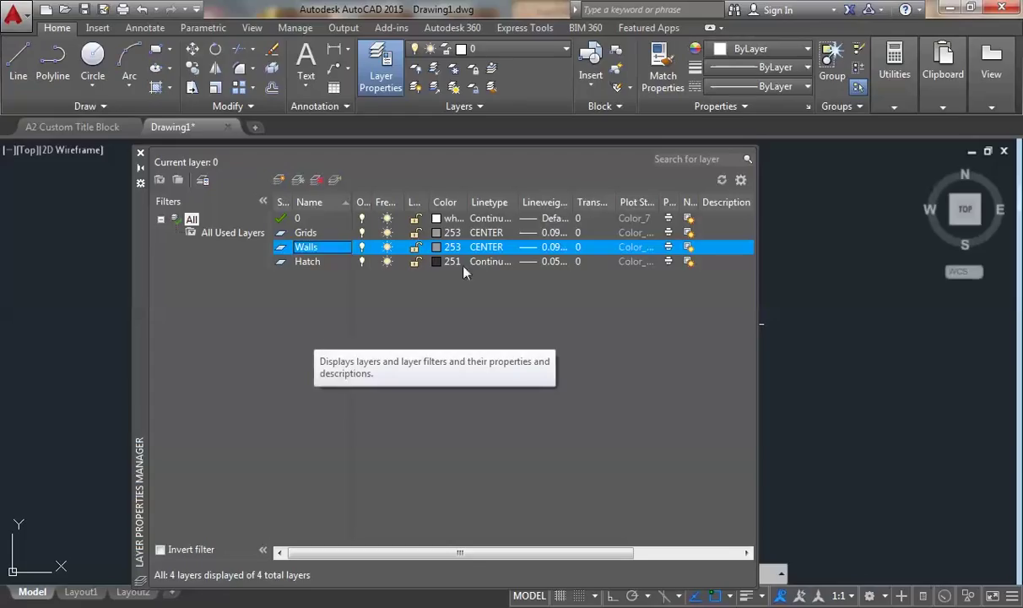
{"action": "left_click", "coordinate": [434, 246]}
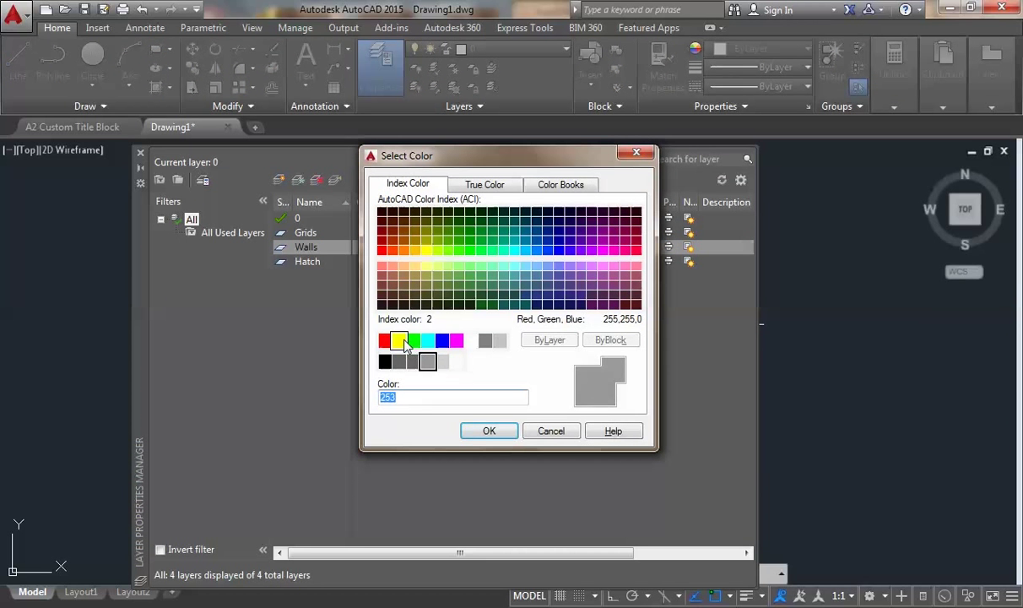
{"action": "left_click", "coordinate": [399, 340]}
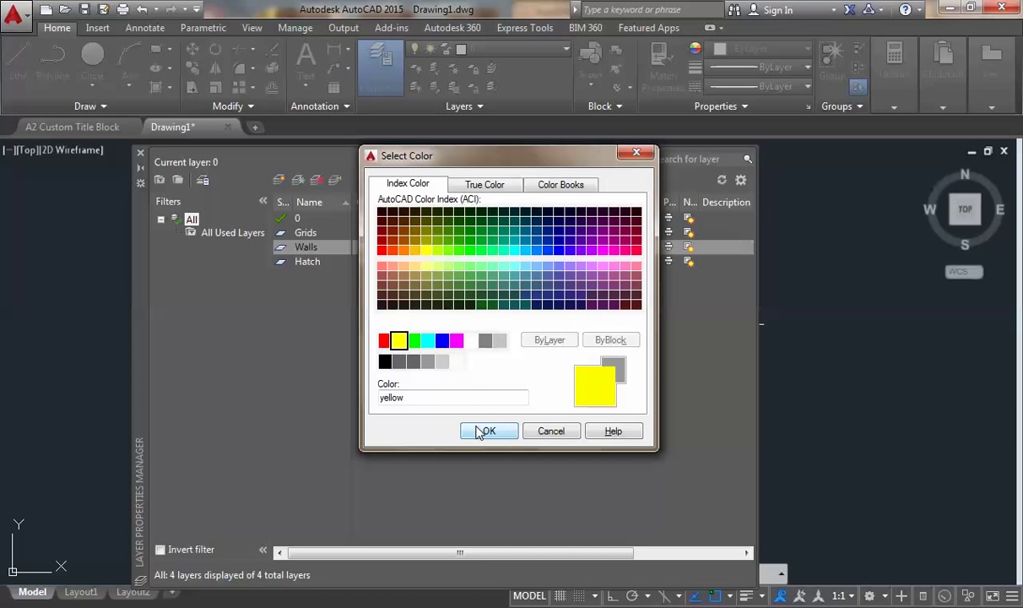
{"action": "left_click", "coordinate": [481, 431]}
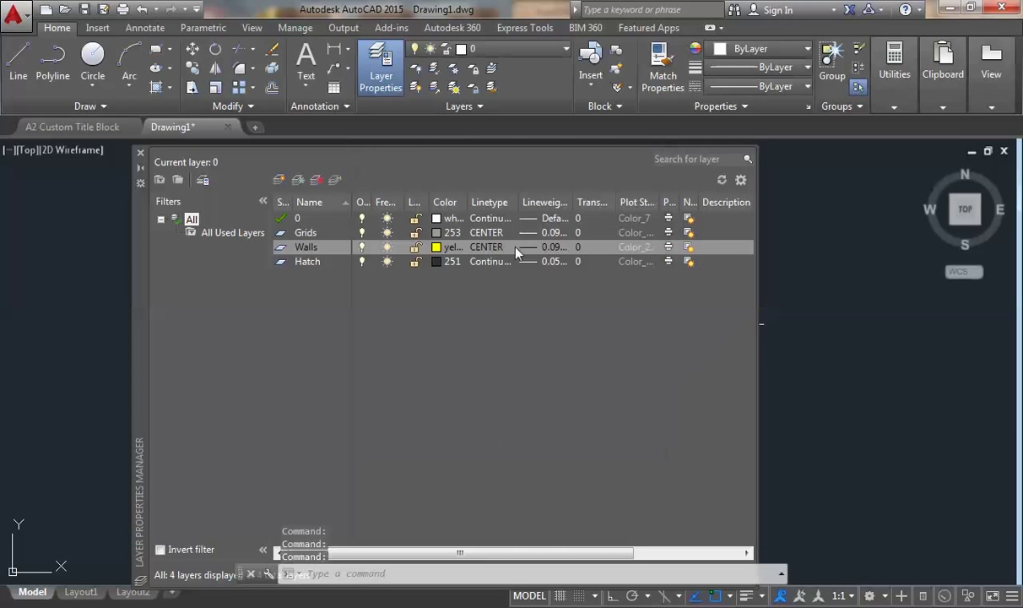
{"action": "left_click", "coordinate": [486, 248]}
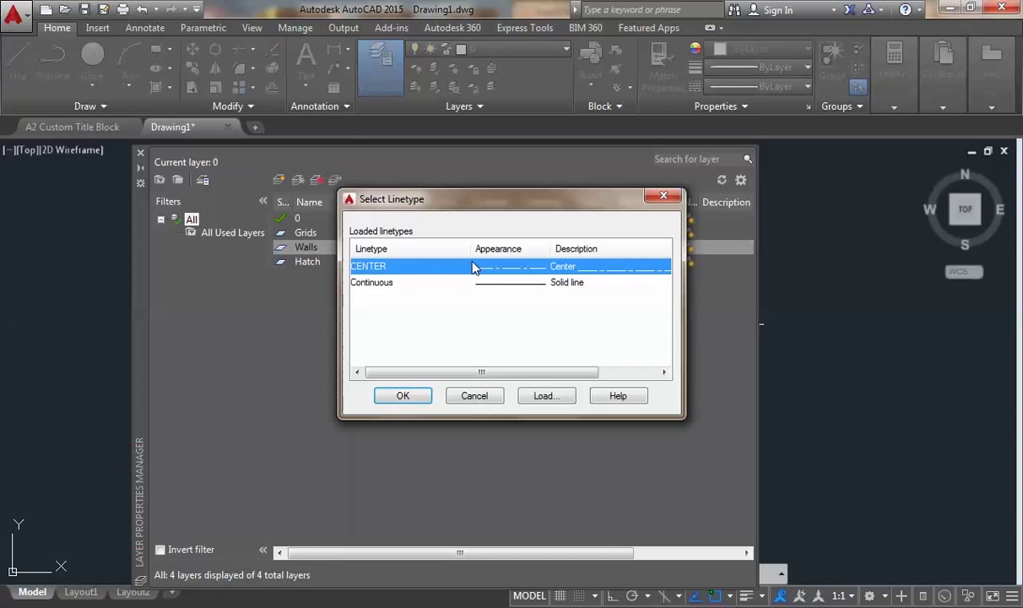
{"action": "left_click", "coordinate": [379, 286]}
{"action": "left_click", "coordinate": [380, 395]}
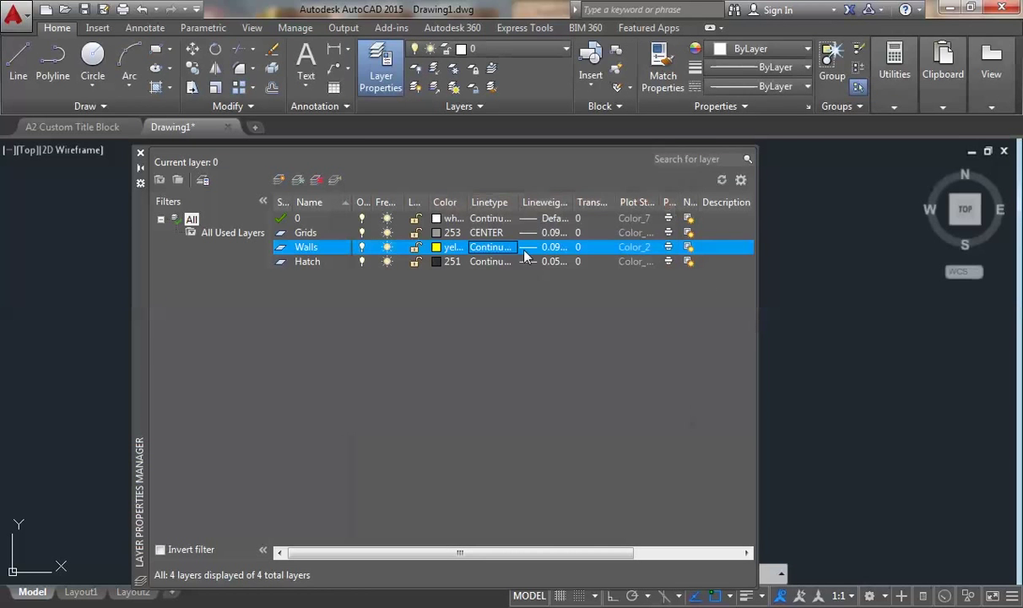
Give the Walls layer a 0.25 mm lineweight.
{"action": "left_click", "coordinate": [542, 248]}
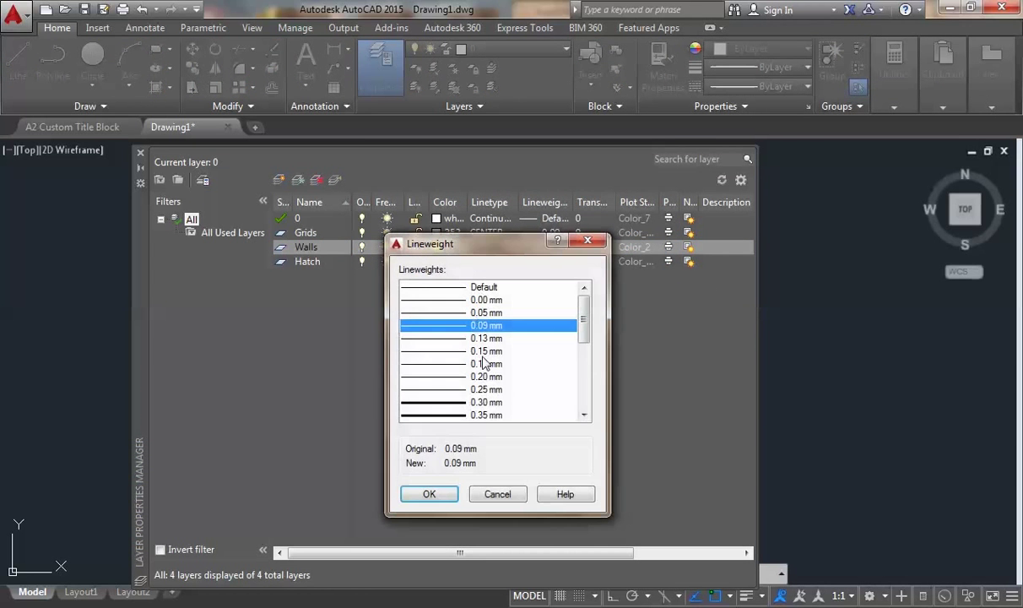
{"action": "left_click", "coordinate": [485, 389]}
{"action": "left_click", "coordinate": [429, 493]}
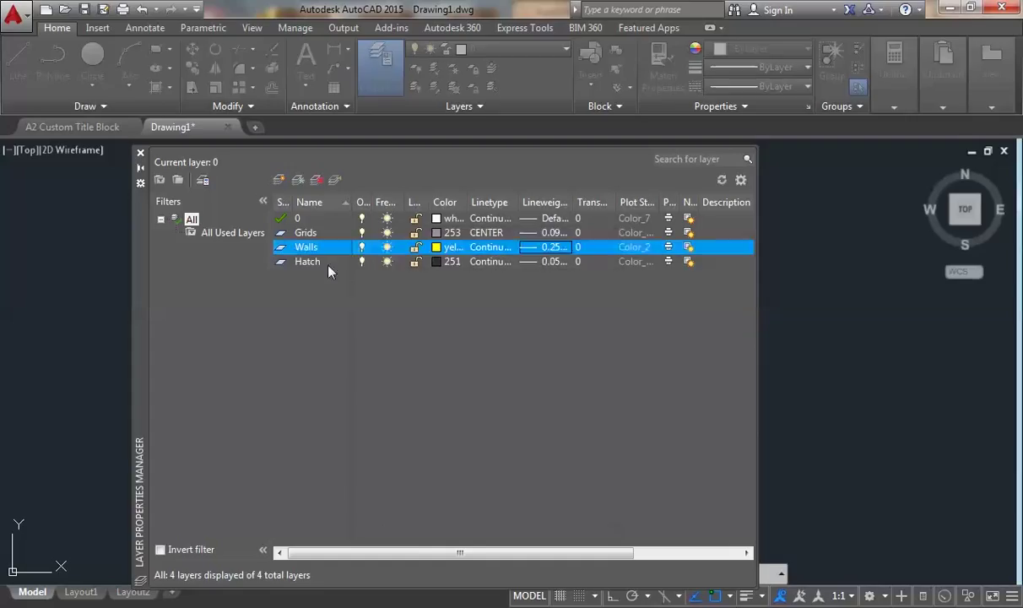
{"action": "left_click", "coordinate": [309, 261]}
{"action": "left_click", "coordinate": [280, 181]}
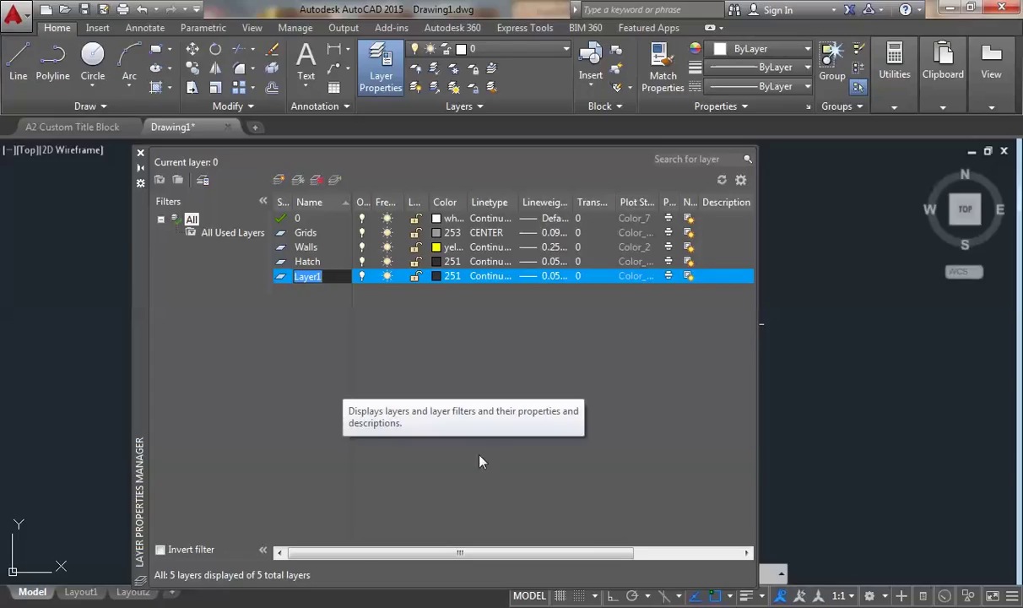
Name the new layer Reinforcement and colour it cyan.
{"action": "type", "text": "Re"}
{"action": "type", "text": "inforcement"}
{"action": "key", "text": "Return"}
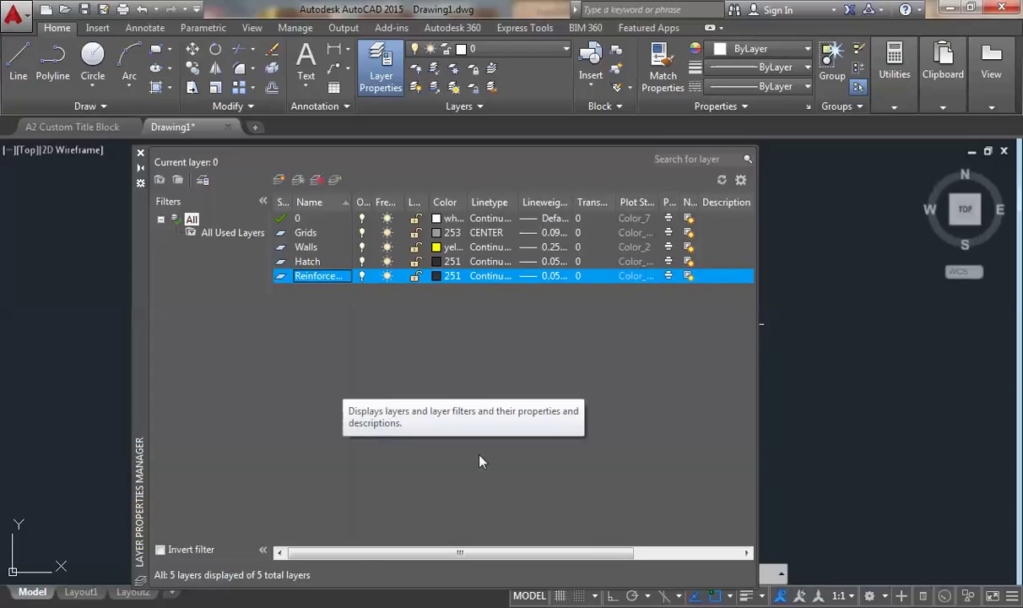
{"action": "left_click", "coordinate": [437, 275]}
{"action": "left_click", "coordinate": [427, 339]}
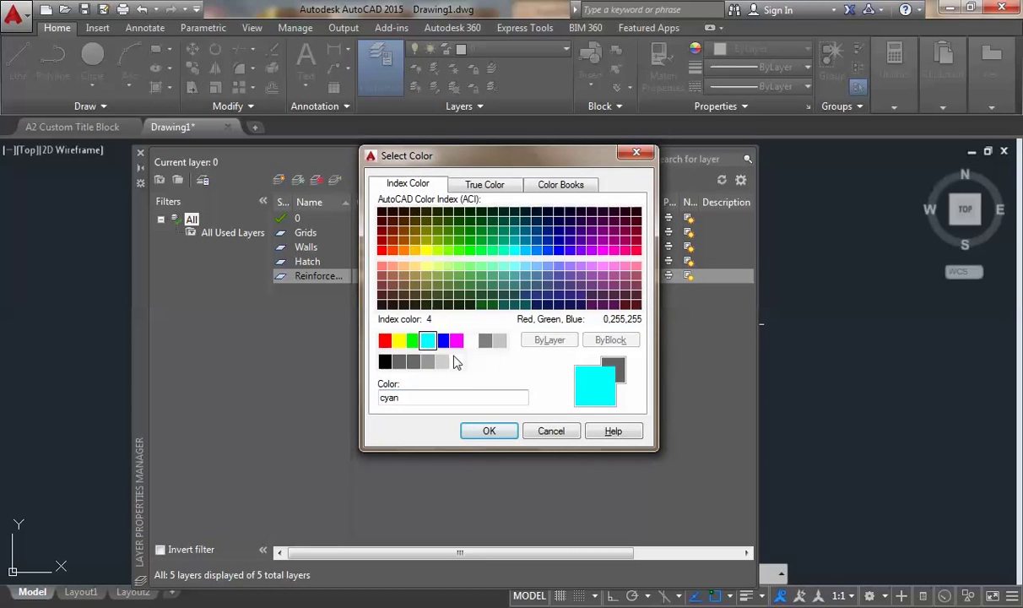
{"action": "left_click", "coordinate": [489, 431]}
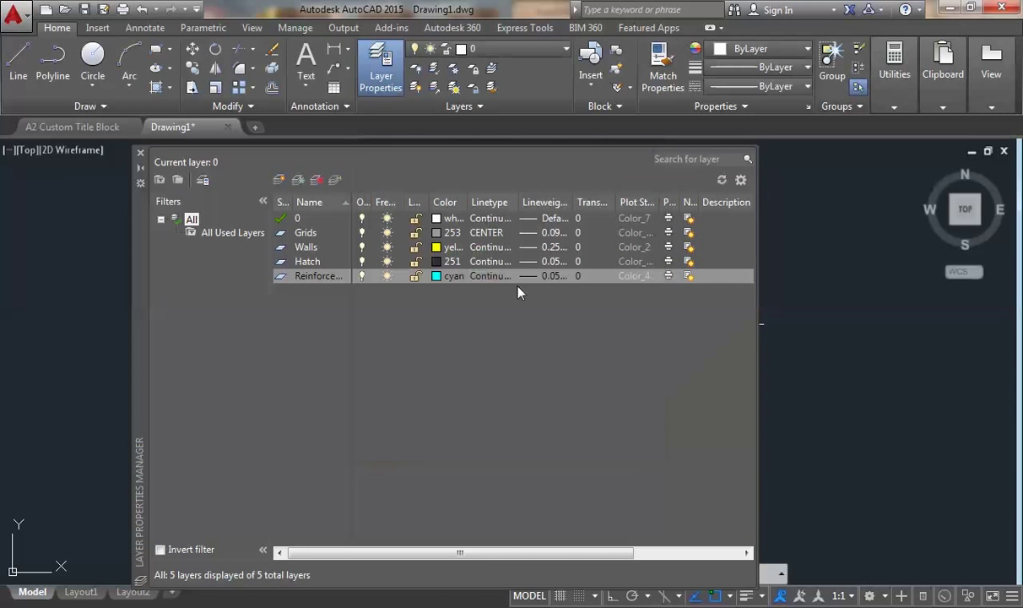
Set the Reinforcement layer's lineweight to 0.50 mm.
{"action": "left_click", "coordinate": [543, 279]}
{"action": "left_click", "coordinate": [466, 360]}
{"action": "scroll", "coordinate": [473, 387], "scroll_direction": "down", "scroll_amount": 1}
{"action": "scroll", "coordinate": [471, 387], "scroll_direction": "down", "scroll_amount": 3}
{"action": "left_click", "coordinate": [432, 324]}
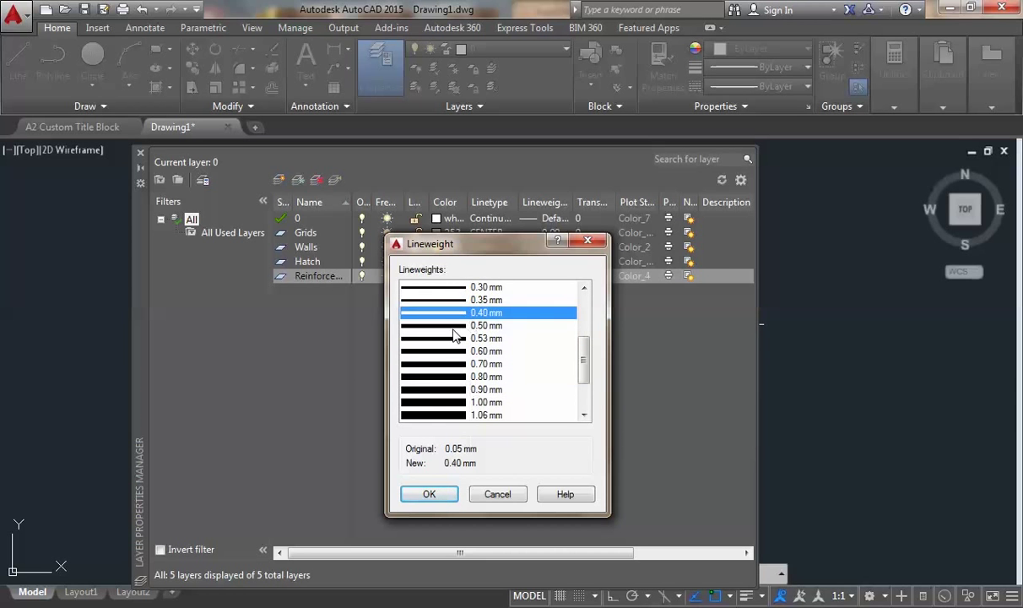
{"action": "left_click", "coordinate": [430, 494]}
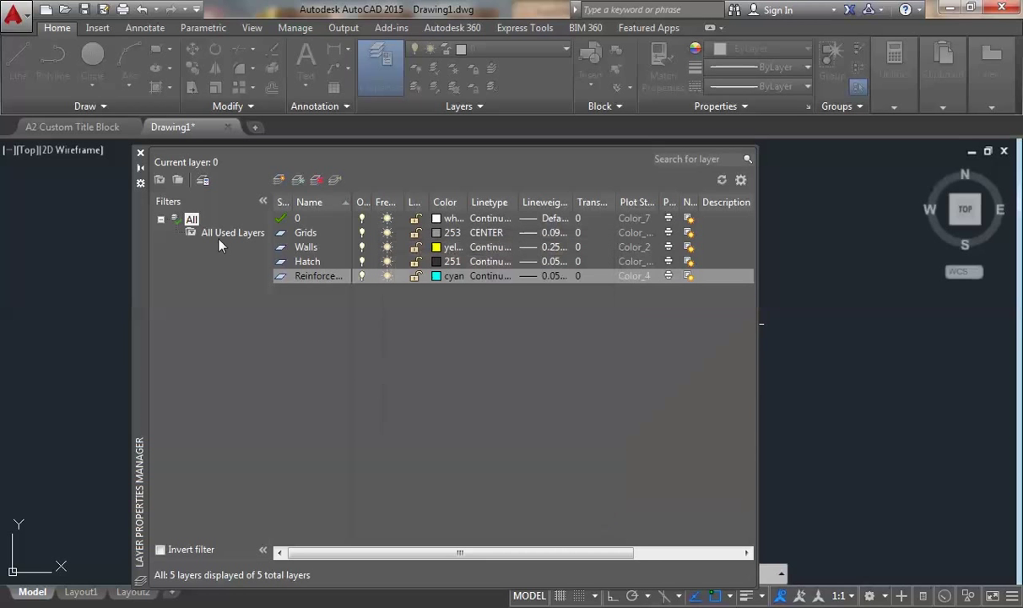
{"action": "left_click", "coordinate": [280, 181]}
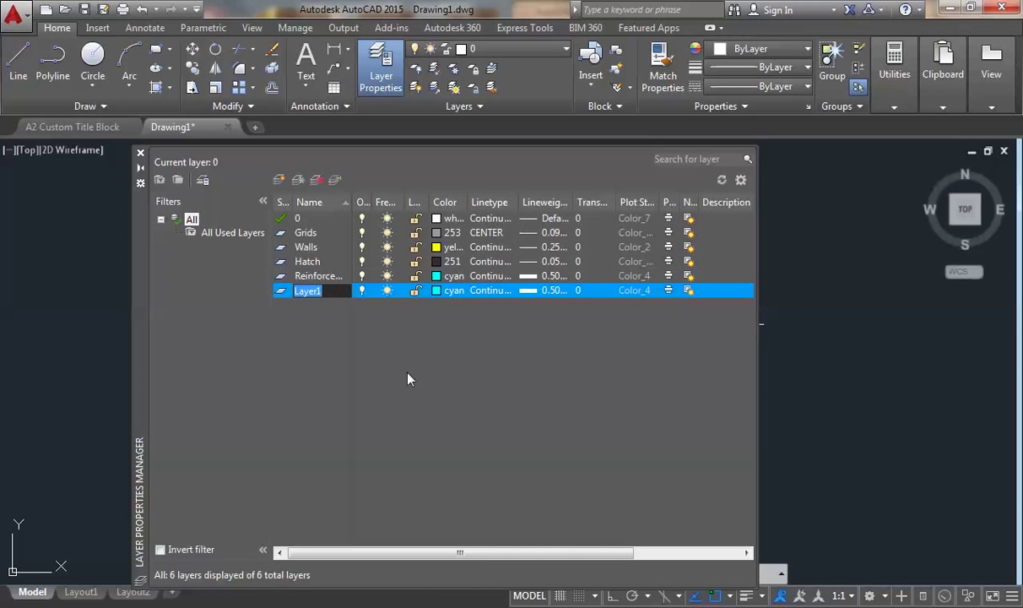
Name the new layer Viewport and colour it green.
{"action": "type", "text": "Viewport"}
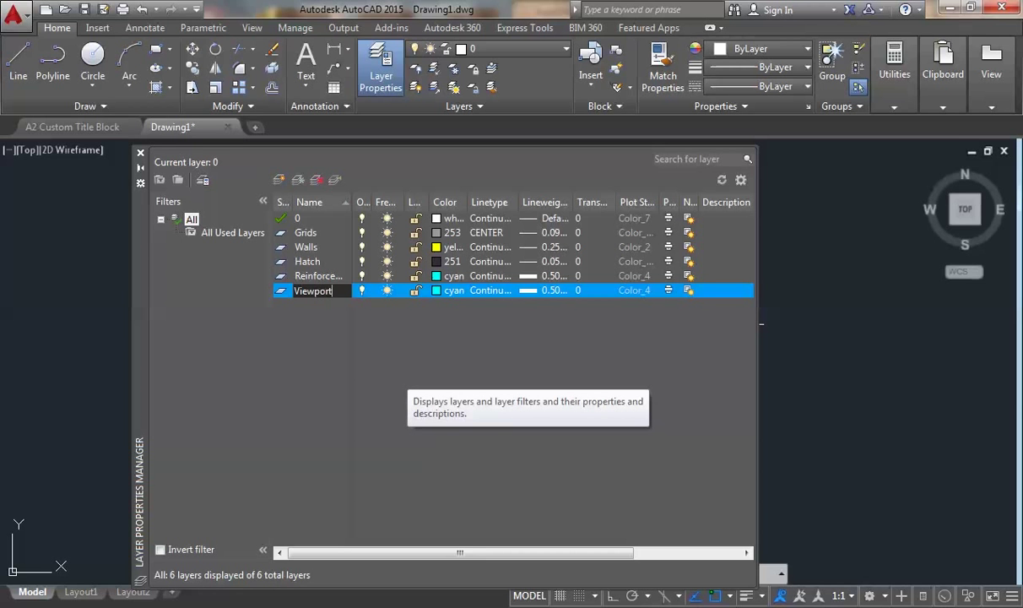
{"action": "key", "text": "Return"}
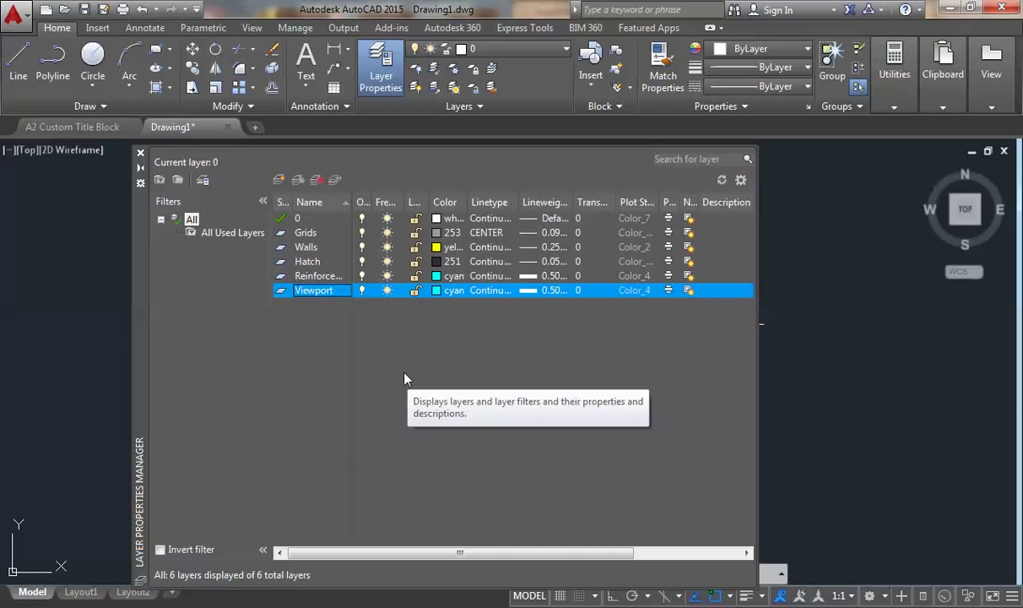
{"action": "left_click", "coordinate": [435, 289]}
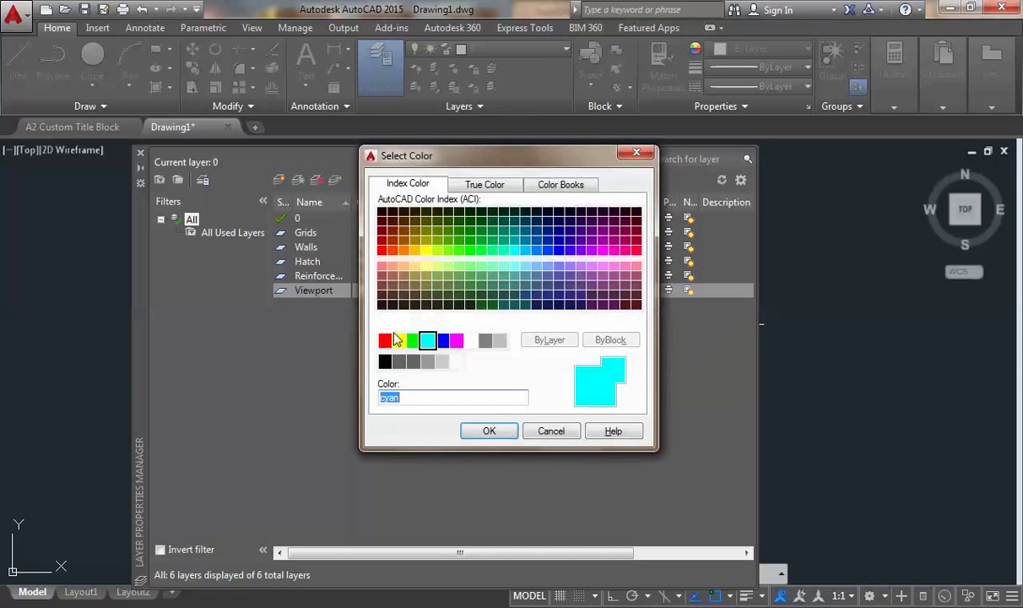
{"action": "left_click", "coordinate": [413, 341]}
{"action": "left_click", "coordinate": [495, 432]}
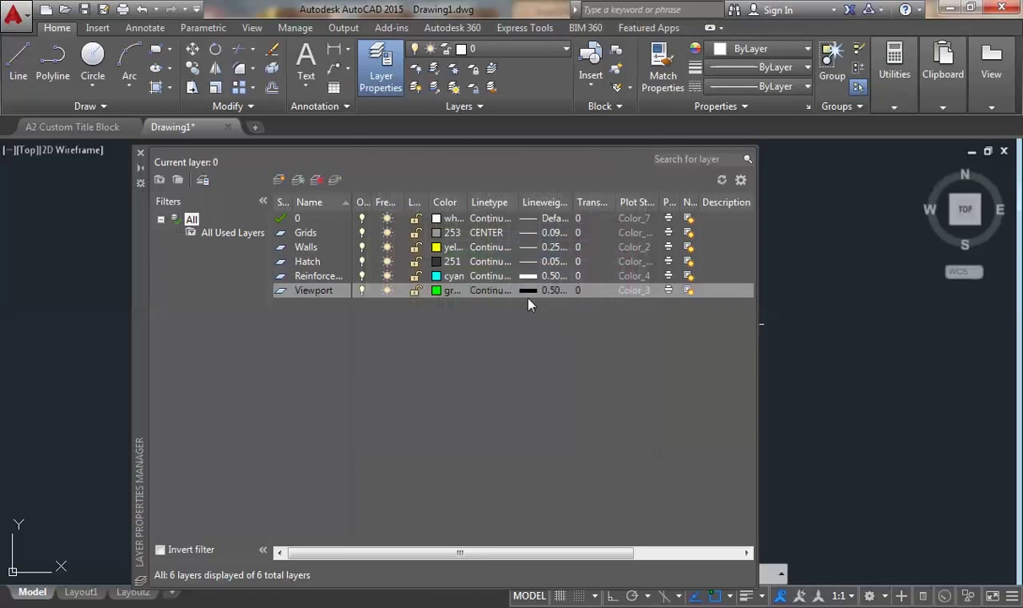
Give Viewport the Default lineweight, keep Continuous linetype, and turn its plotting off.
{"action": "left_click", "coordinate": [531, 291]}
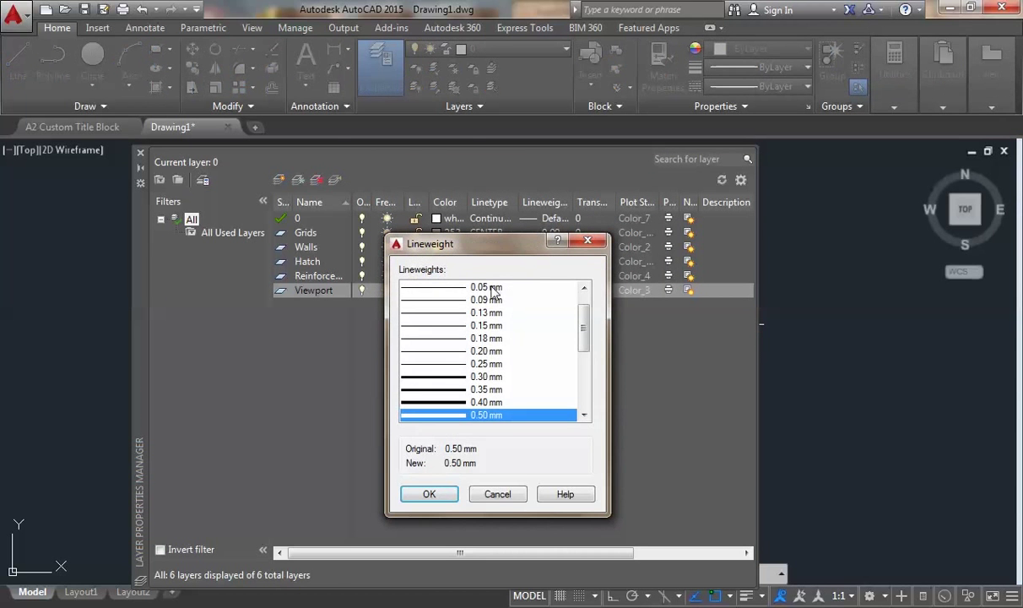
{"action": "left_click", "coordinate": [463, 280]}
{"action": "left_click", "coordinate": [428, 493]}
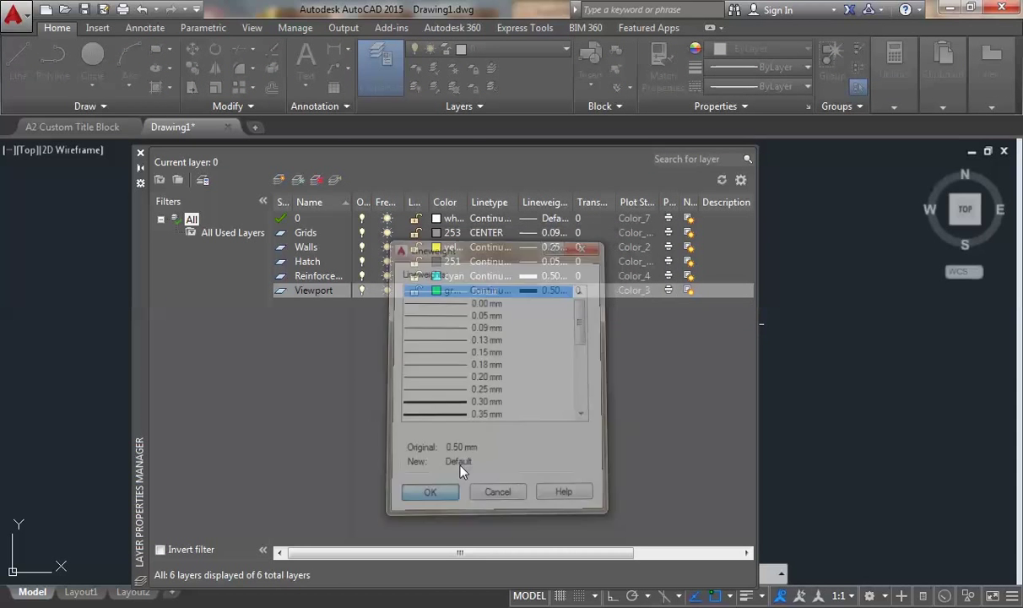
{"action": "left_click", "coordinate": [490, 293]}
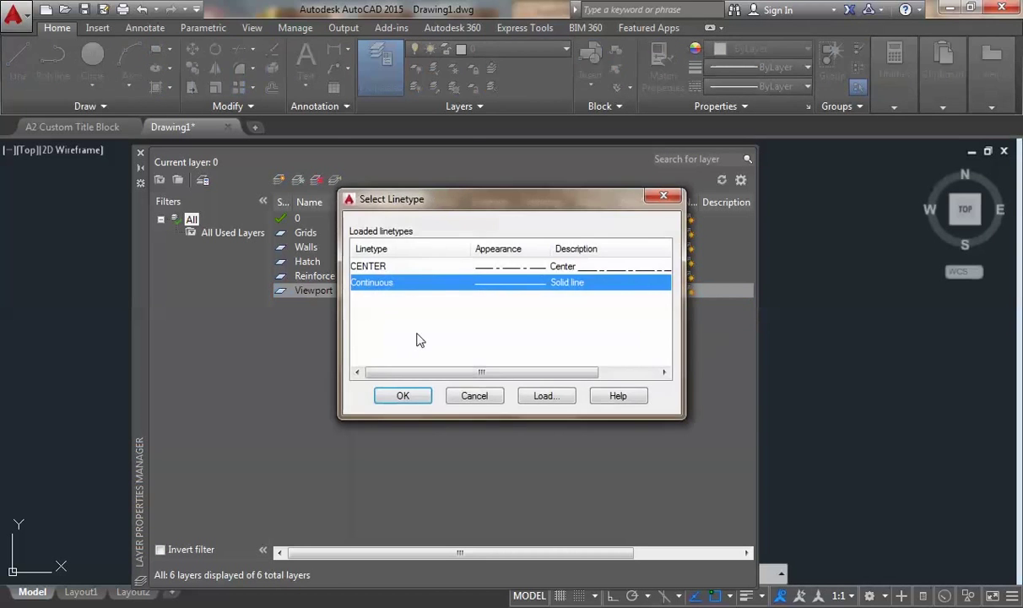
{"action": "left_click", "coordinate": [663, 200]}
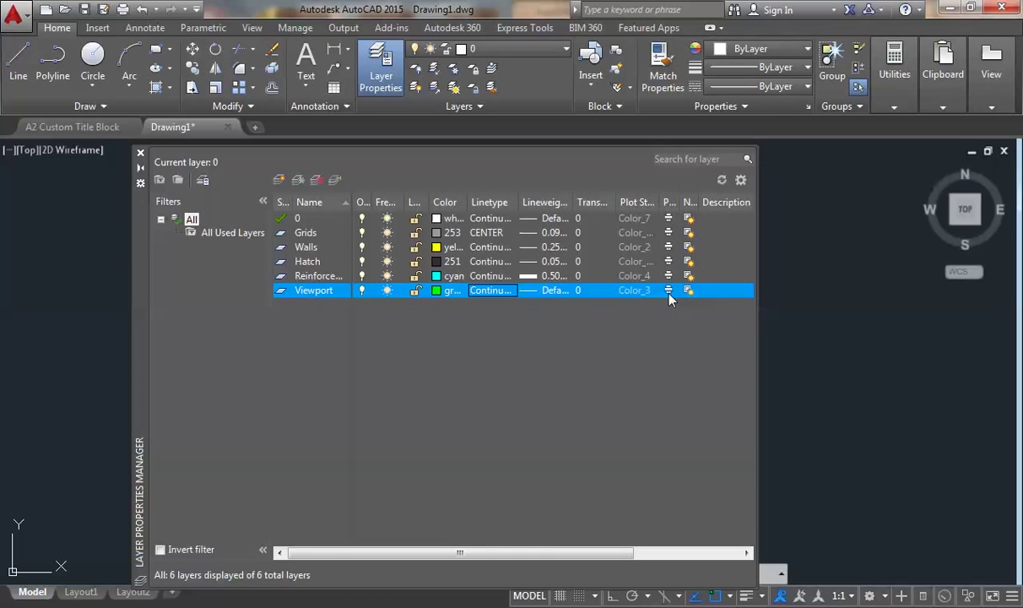
{"action": "left_click", "coordinate": [668, 290]}
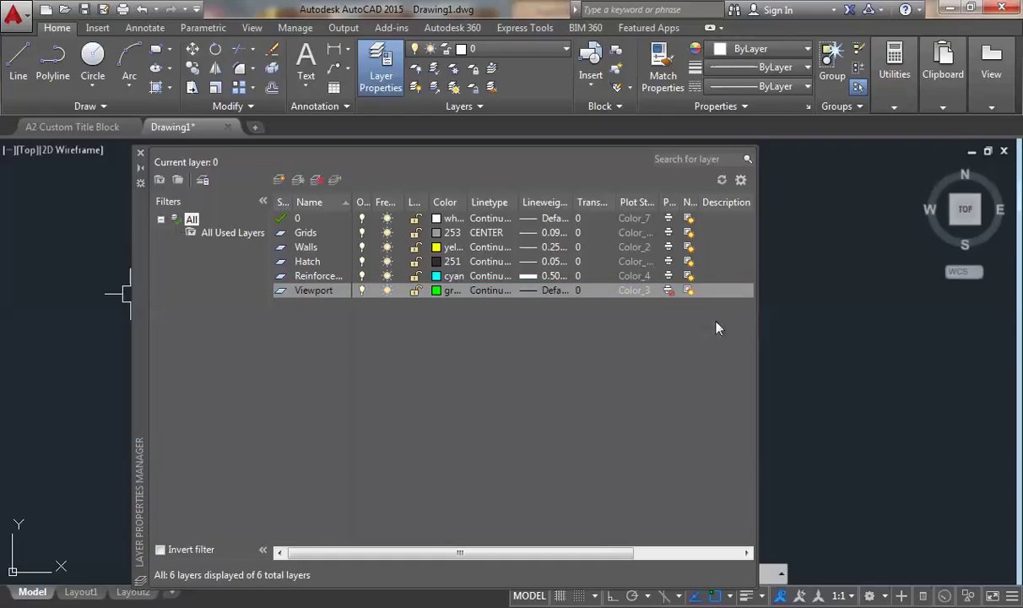
Add a new layer named Text coloured yellow.
{"action": "left_click", "coordinate": [279, 179]}
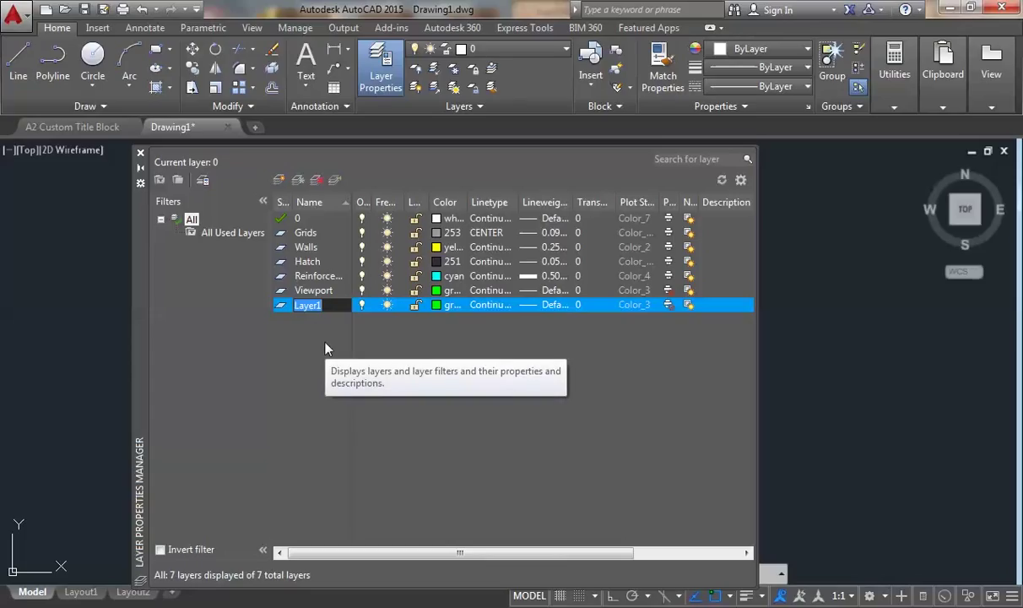
{"action": "type", "text": "Text"}
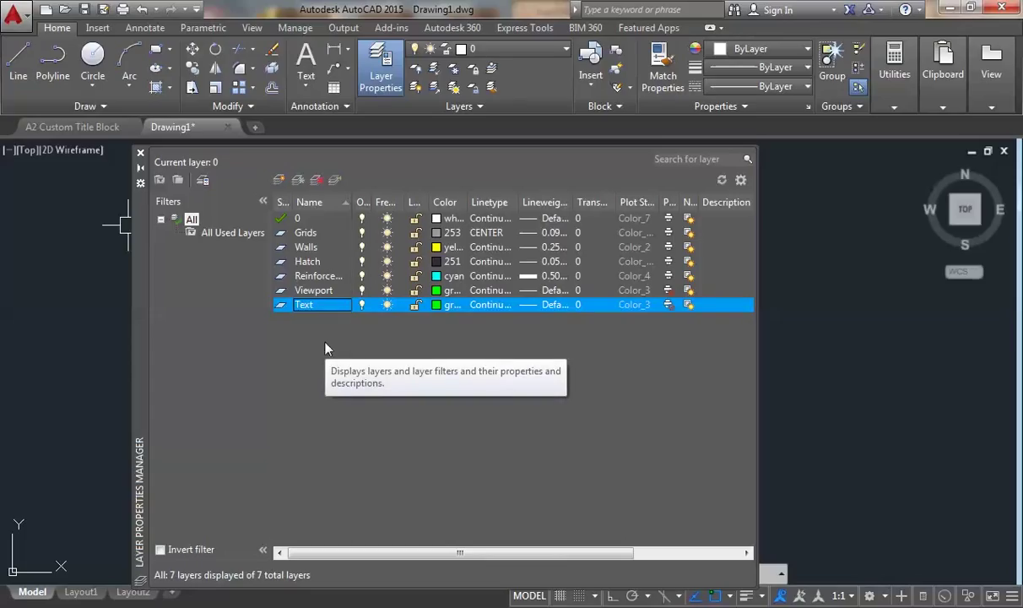
{"action": "left_click", "coordinate": [437, 304]}
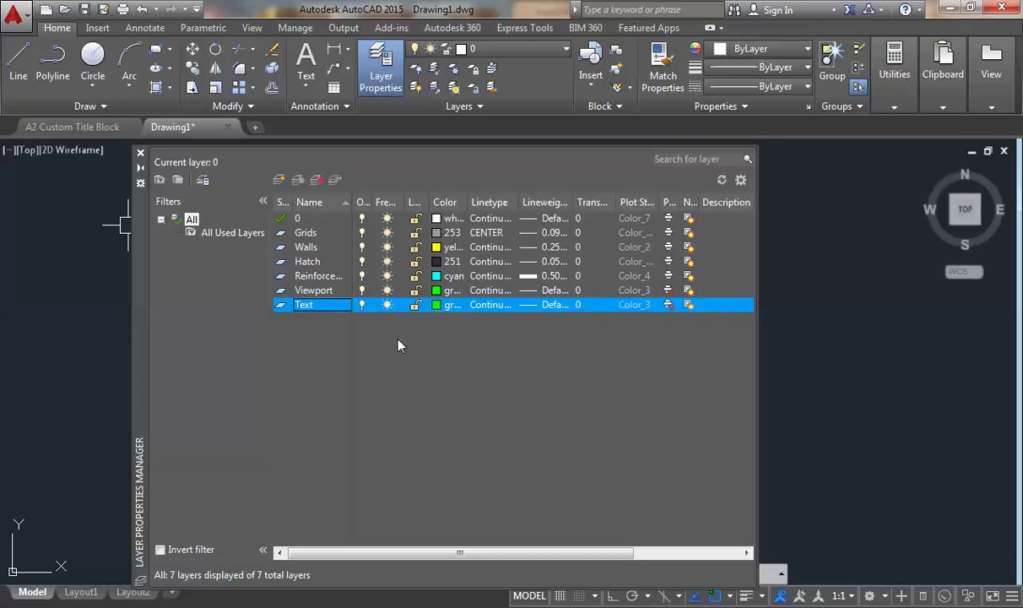
{"action": "left_click", "coordinate": [400, 341]}
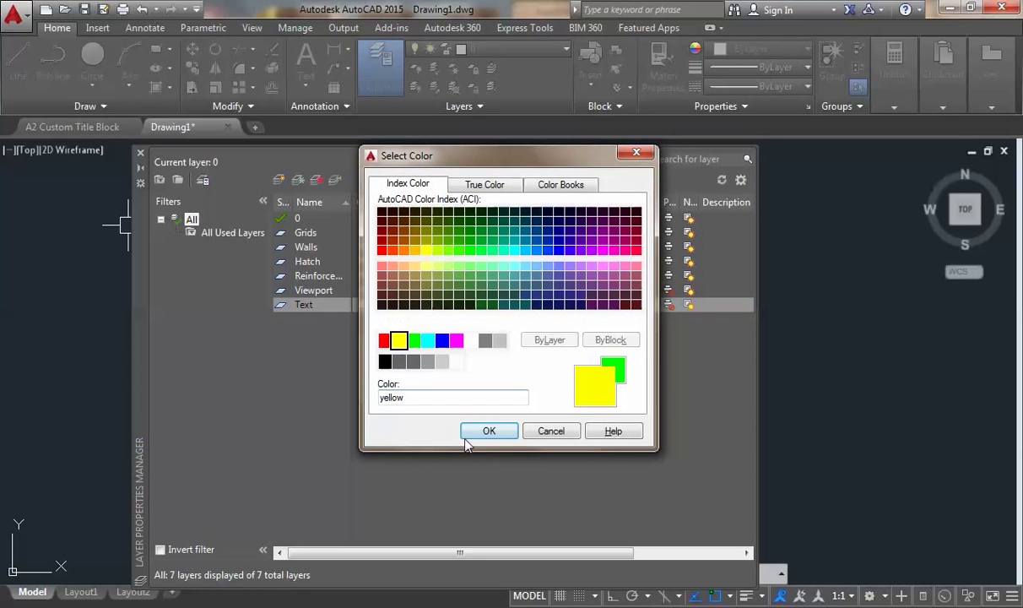
{"action": "left_click", "coordinate": [491, 431]}
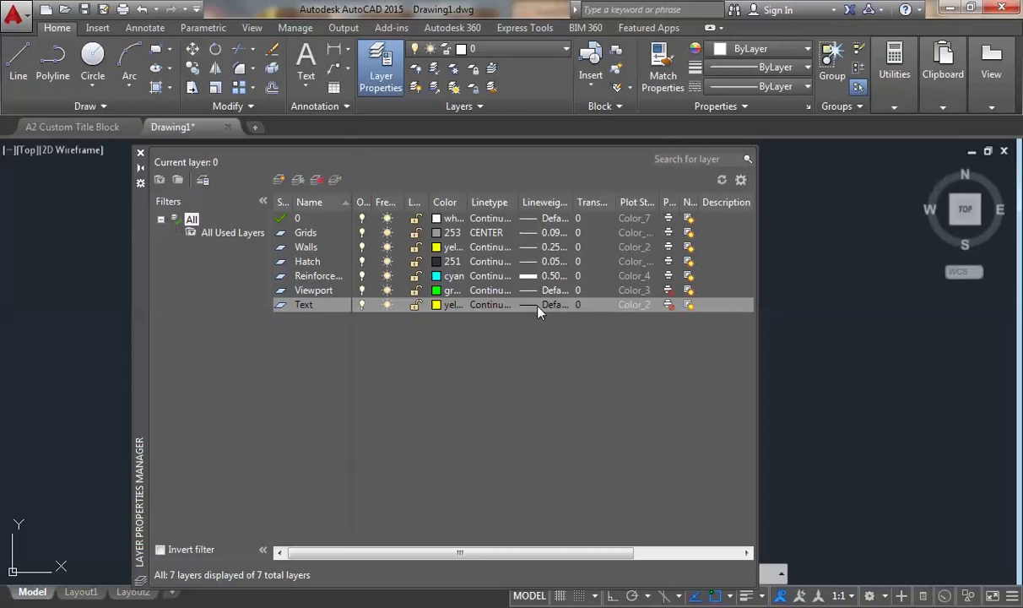
Set the Text layer's lineweight to 0.25 mm.
{"action": "left_click", "coordinate": [545, 305]}
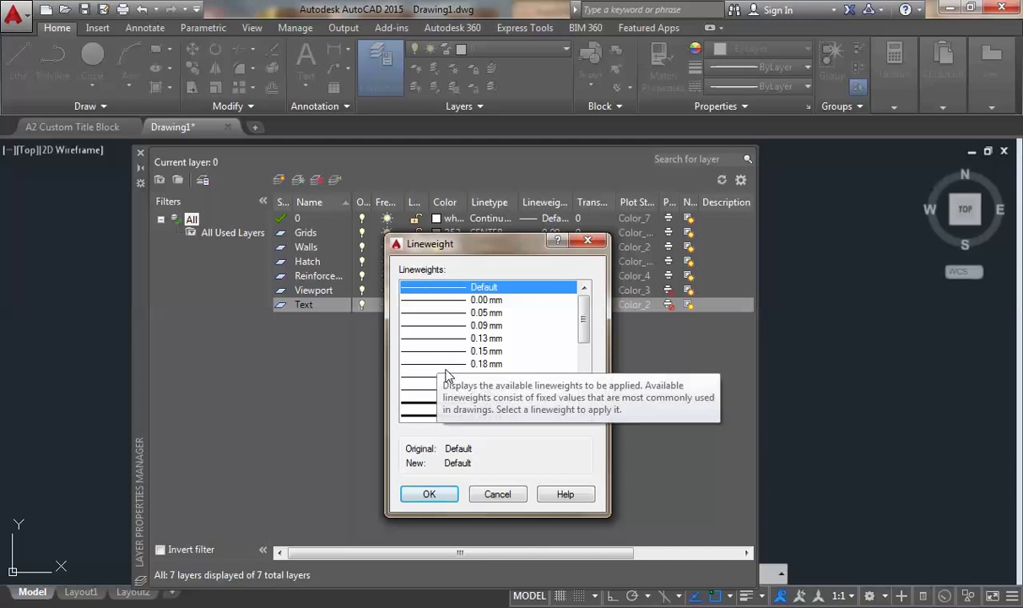
{"action": "left_click", "coordinate": [448, 363]}
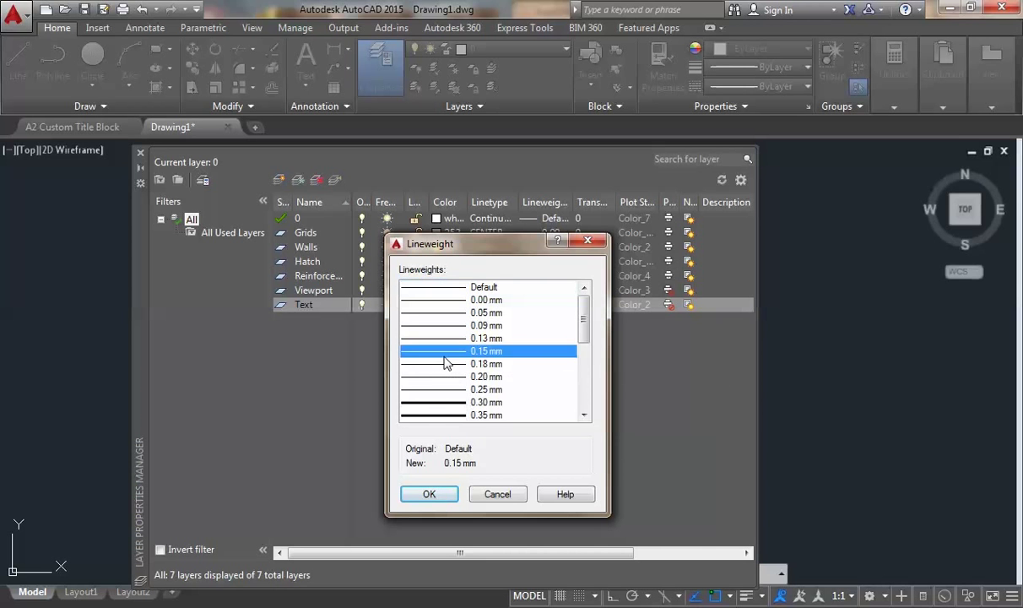
{"action": "left_click", "coordinate": [477, 389]}
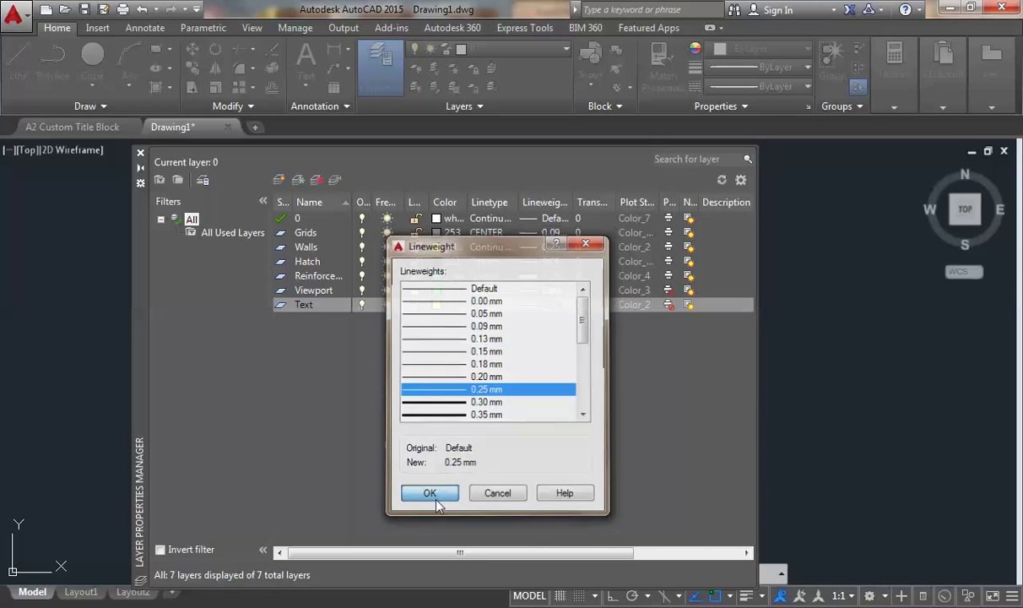
{"action": "left_click", "coordinate": [440, 496]}
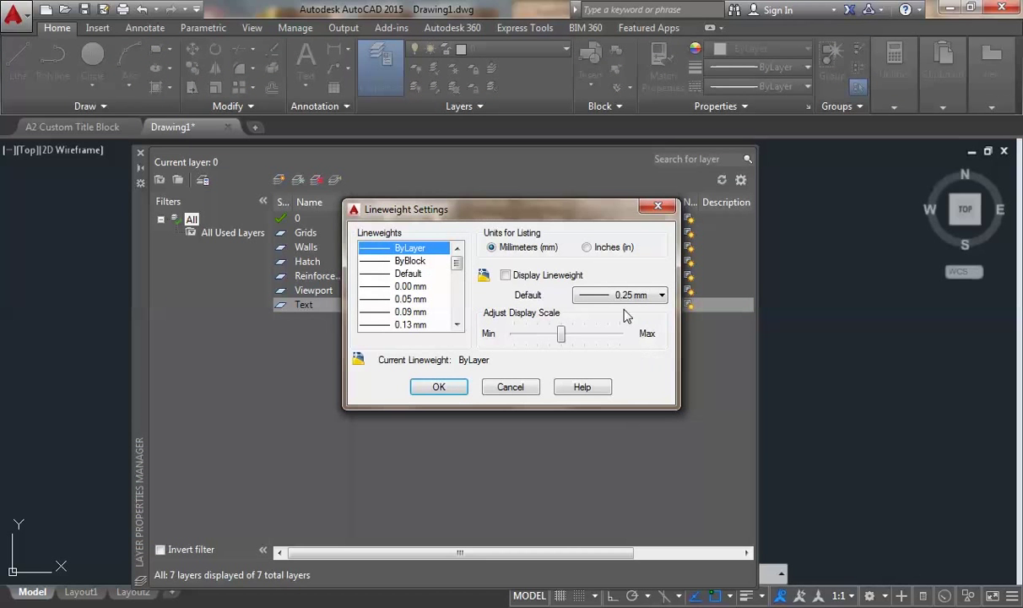
{"action": "left_click", "coordinate": [659, 207]}
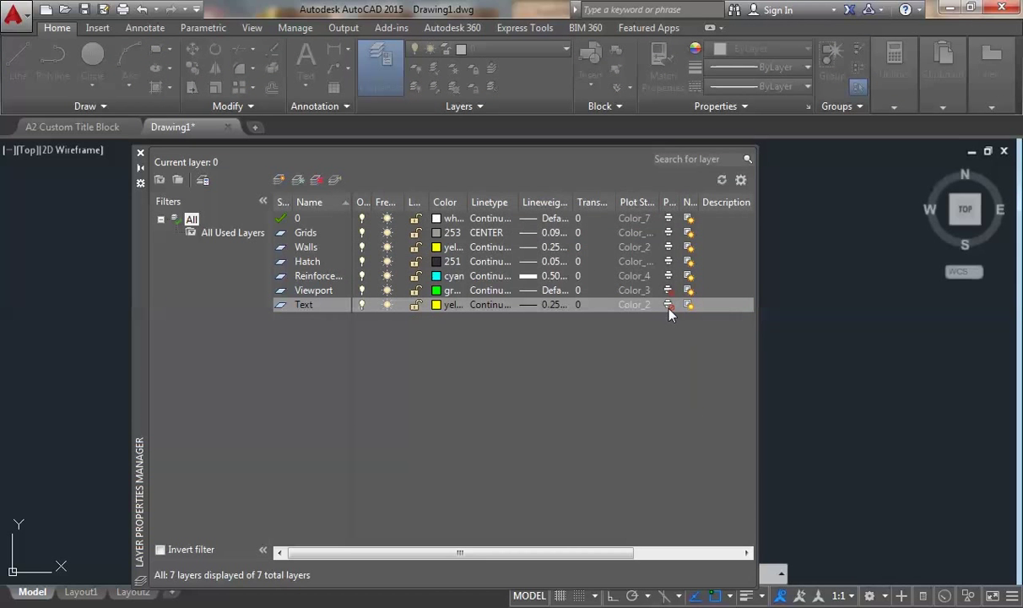
{"action": "key", "text": "Return"}
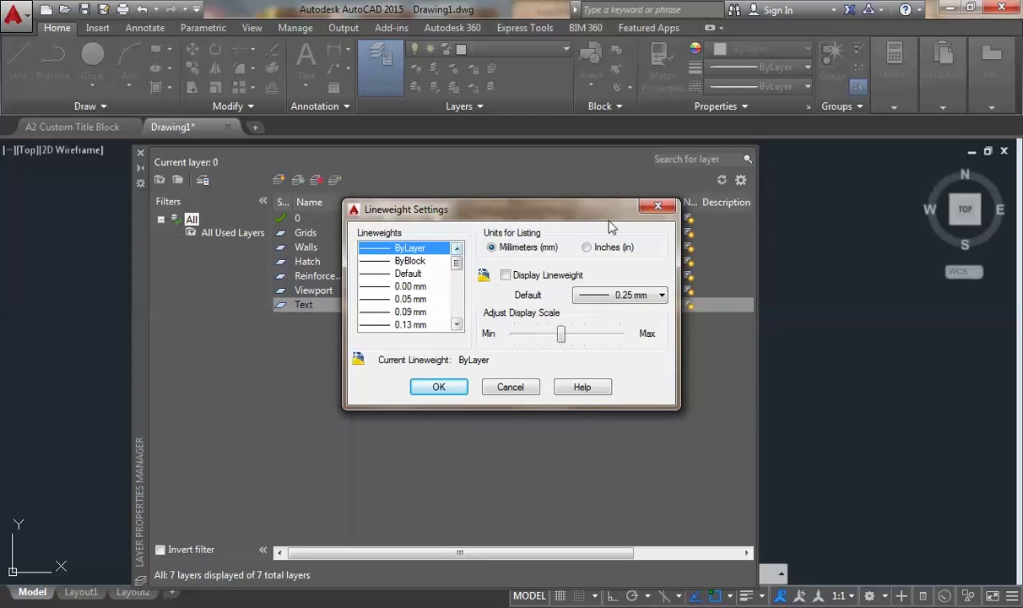
{"action": "left_click", "coordinate": [659, 207]}
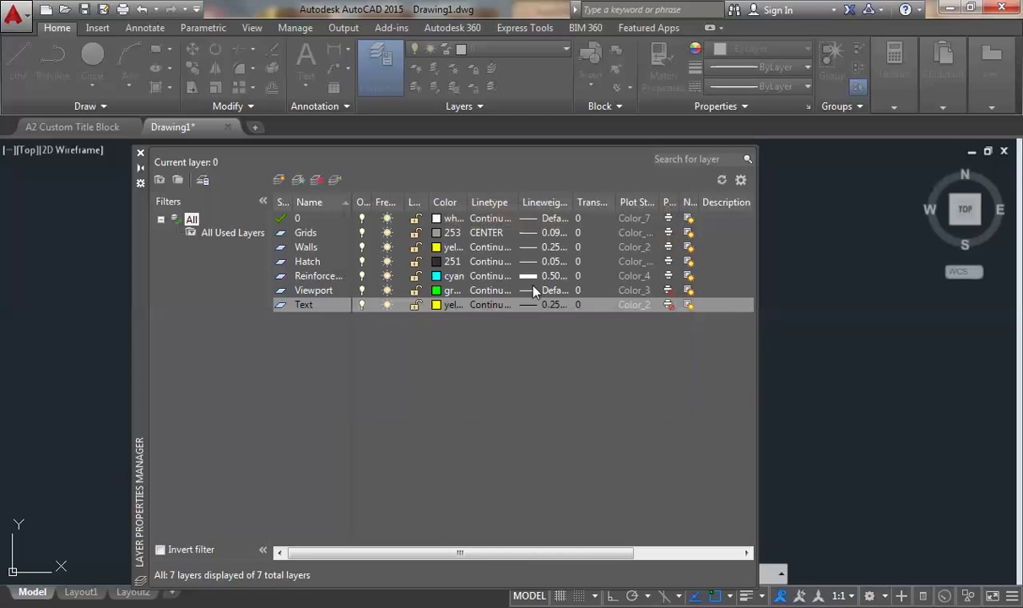
{"action": "left_click", "coordinate": [669, 306]}
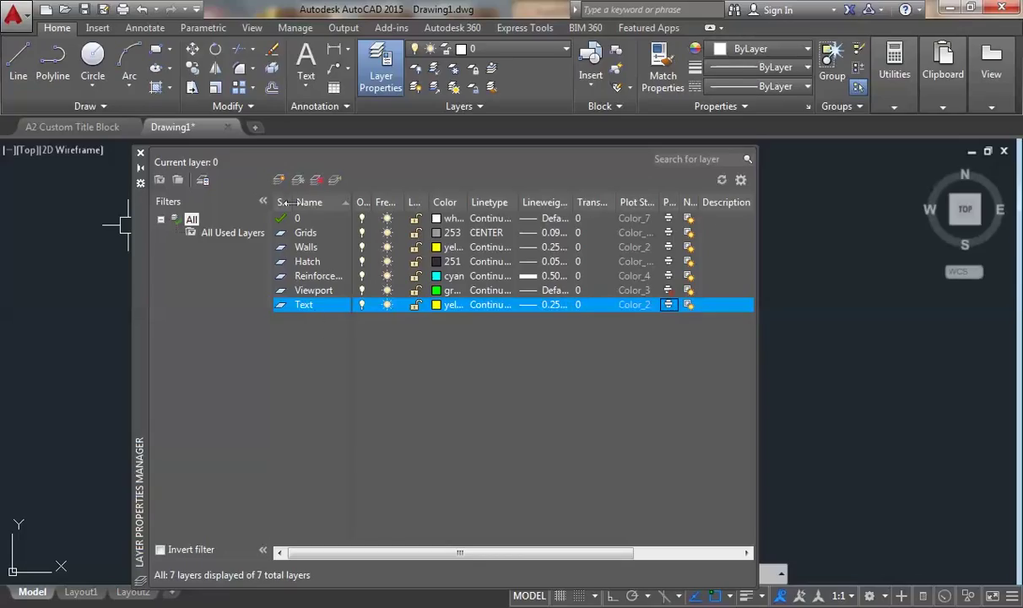
Create a Dimension layer coloured red.
{"action": "left_click", "coordinate": [279, 179]}
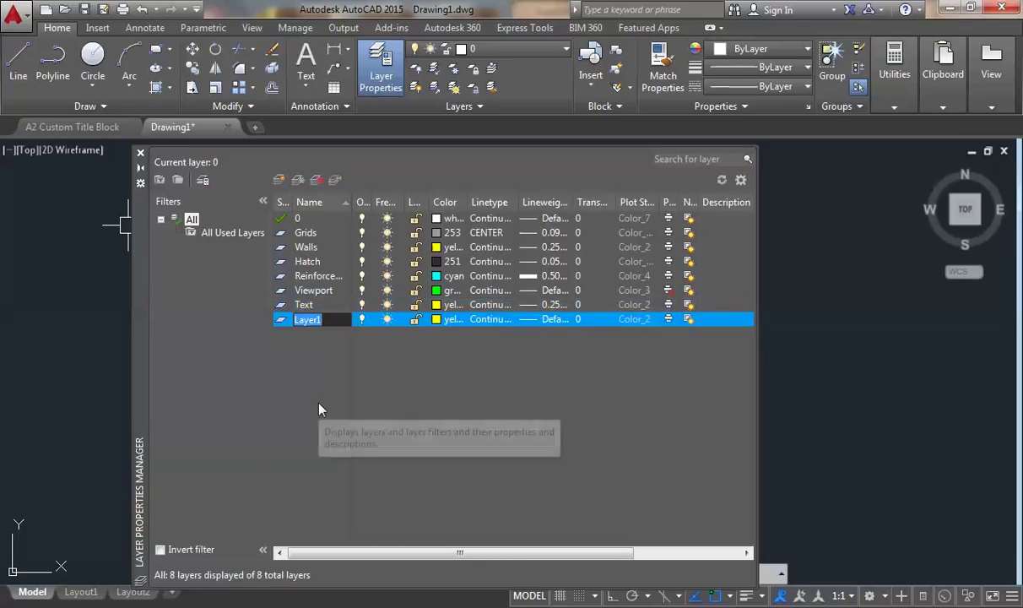
{"action": "type", "text": "Dimension"}
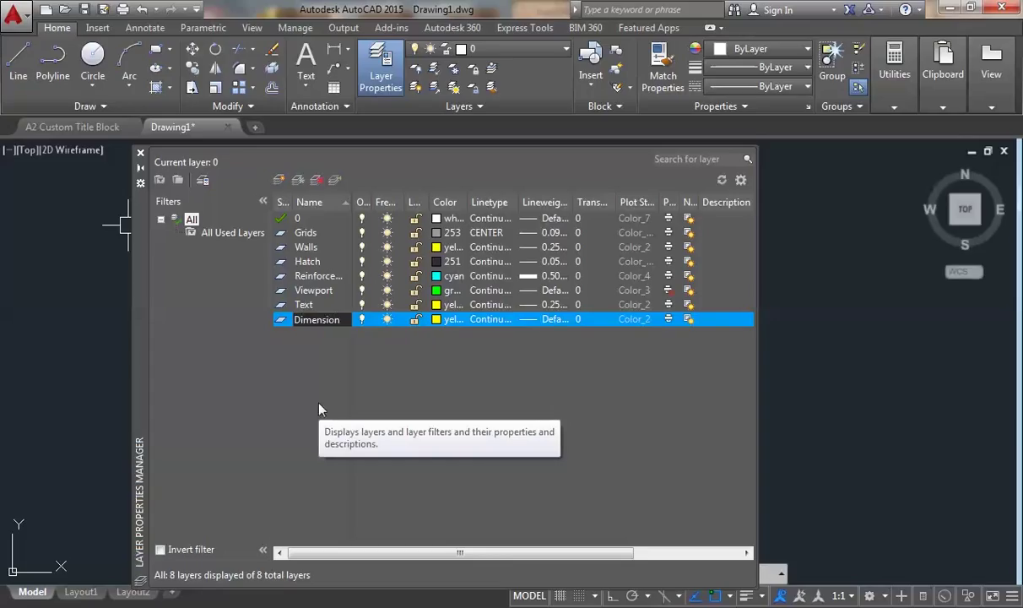
{"action": "key", "text": "Return"}
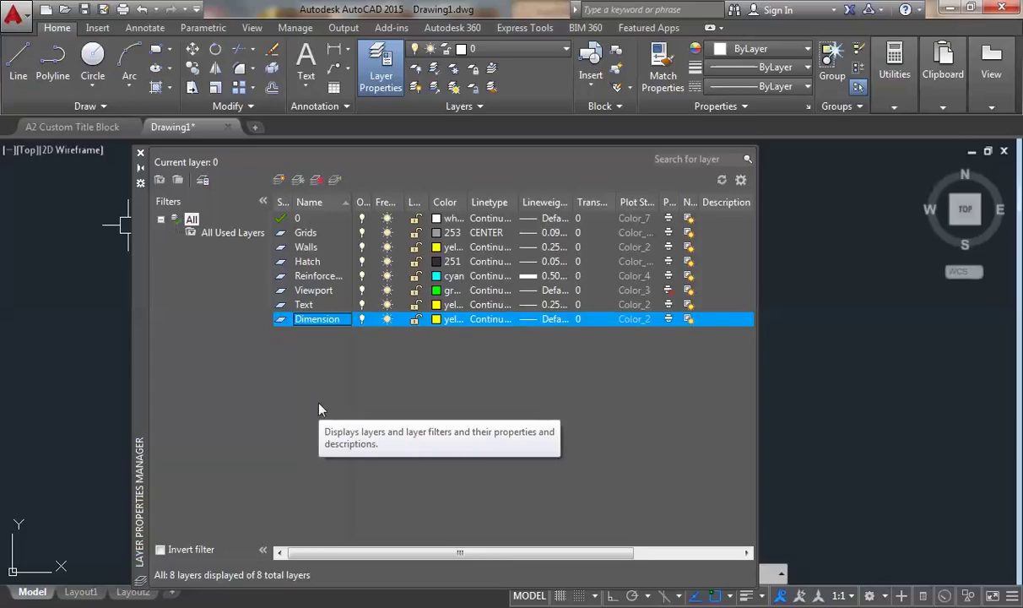
{"action": "left_click", "coordinate": [437, 322]}
{"action": "left_click", "coordinate": [385, 340]}
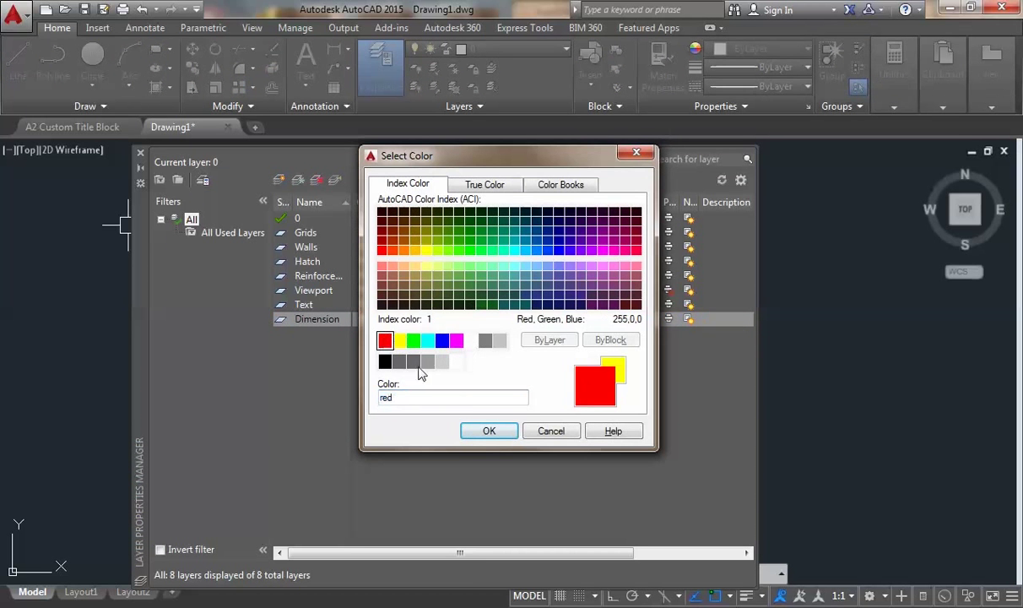
{"action": "left_click", "coordinate": [489, 431]}
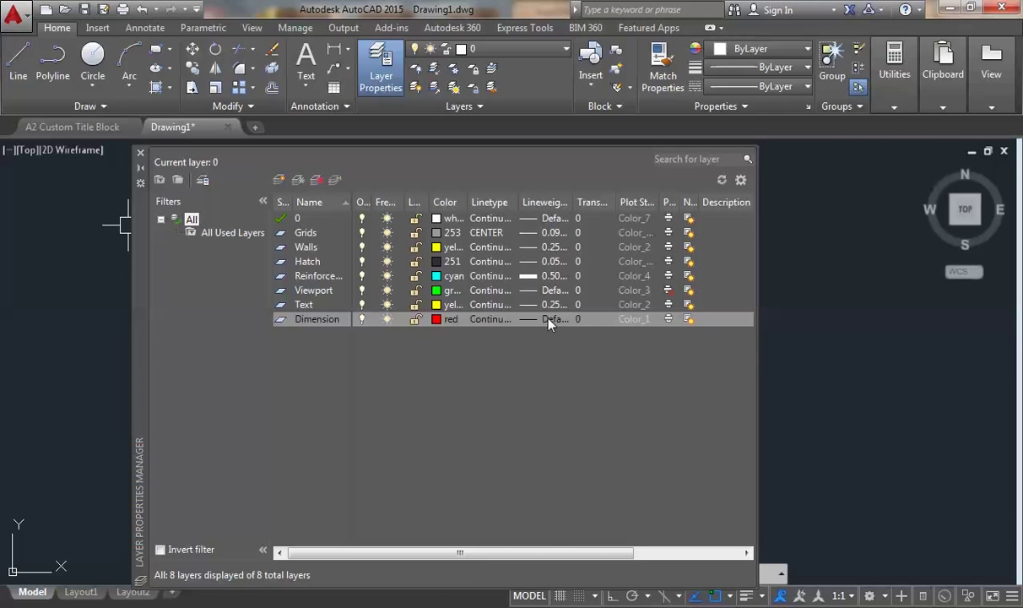
Give the Dimension layer a 0.09 mm lineweight.
{"action": "left_click", "coordinate": [549, 322]}
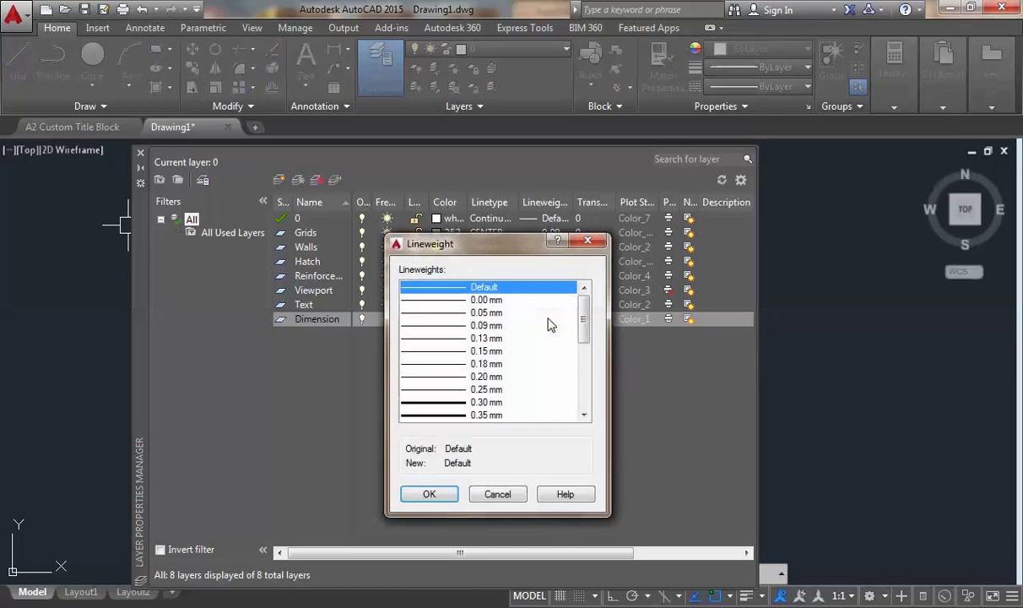
{"action": "left_click", "coordinate": [454, 325]}
{"action": "left_click", "coordinate": [438, 498]}
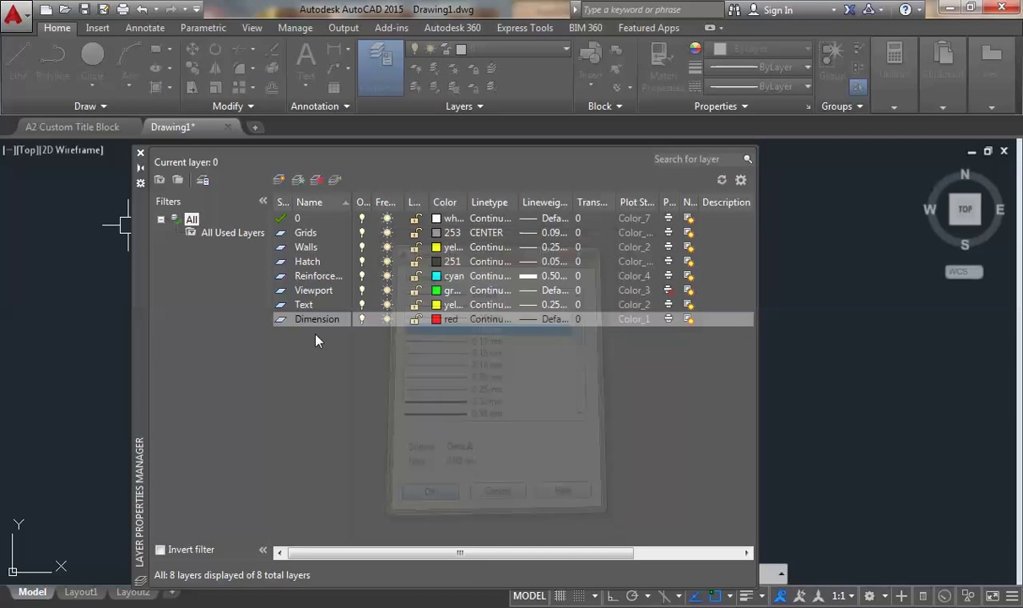
{"action": "left_click", "coordinate": [278, 180]}
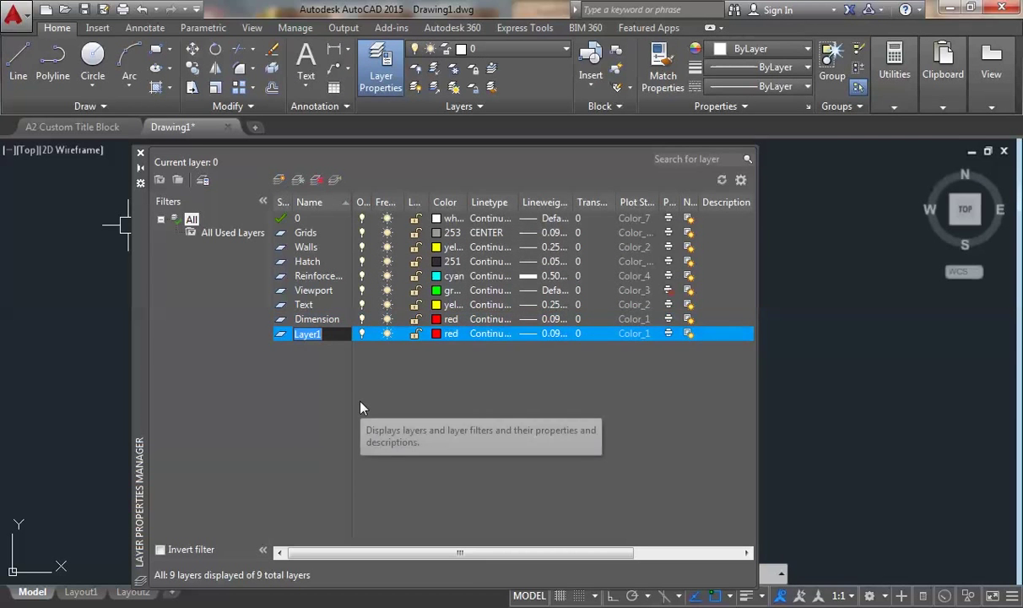
Name the new layer 'Beams (hidden)', colour it magenta, and give it a 0.25 mm lineweight.
{"action": "type", "text": "Beams"}
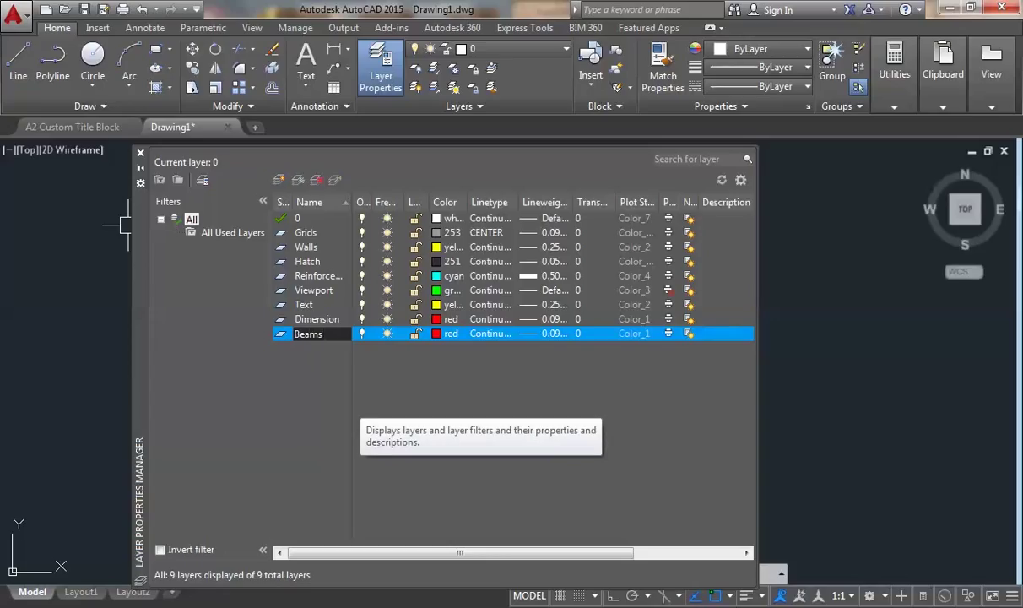
{"action": "type", "text": " (hidden"}
{"action": "key", "text": "Home"}
{"action": "key", "text": "Return"}
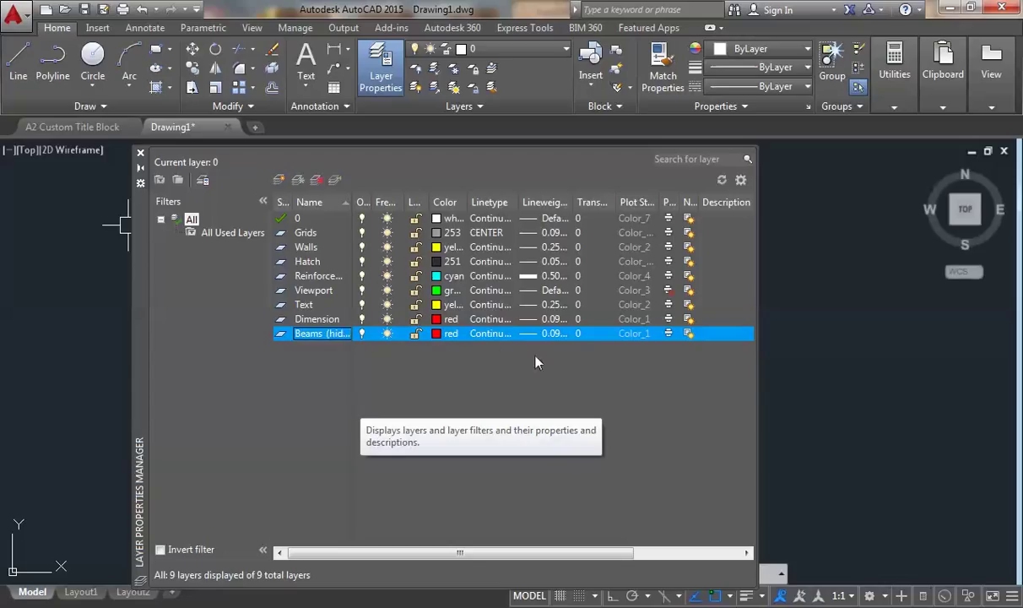
{"action": "left_click", "coordinate": [439, 336]}
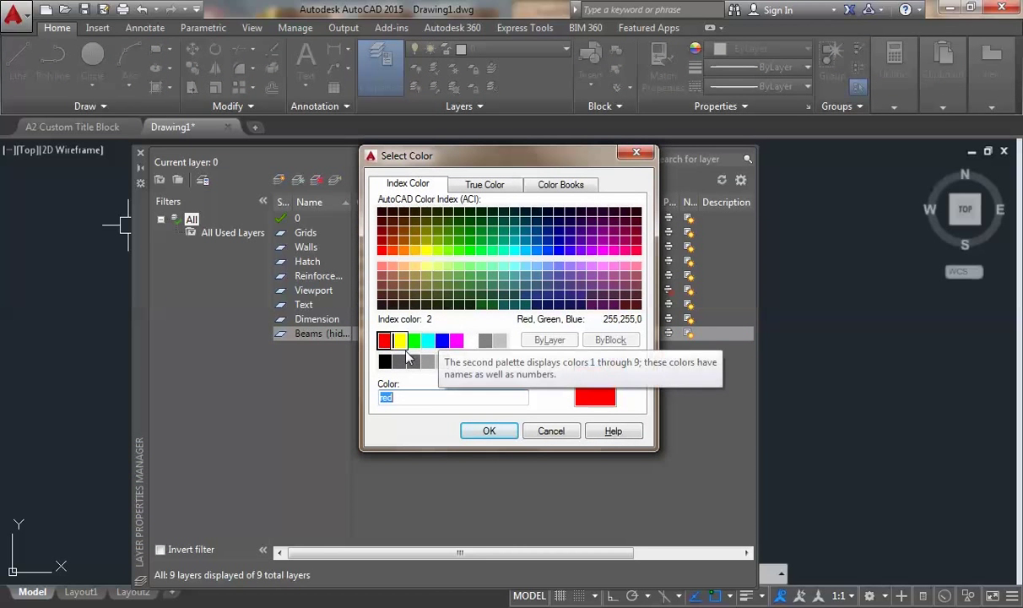
{"action": "left_click", "coordinate": [456, 340]}
{"action": "left_click", "coordinate": [489, 431]}
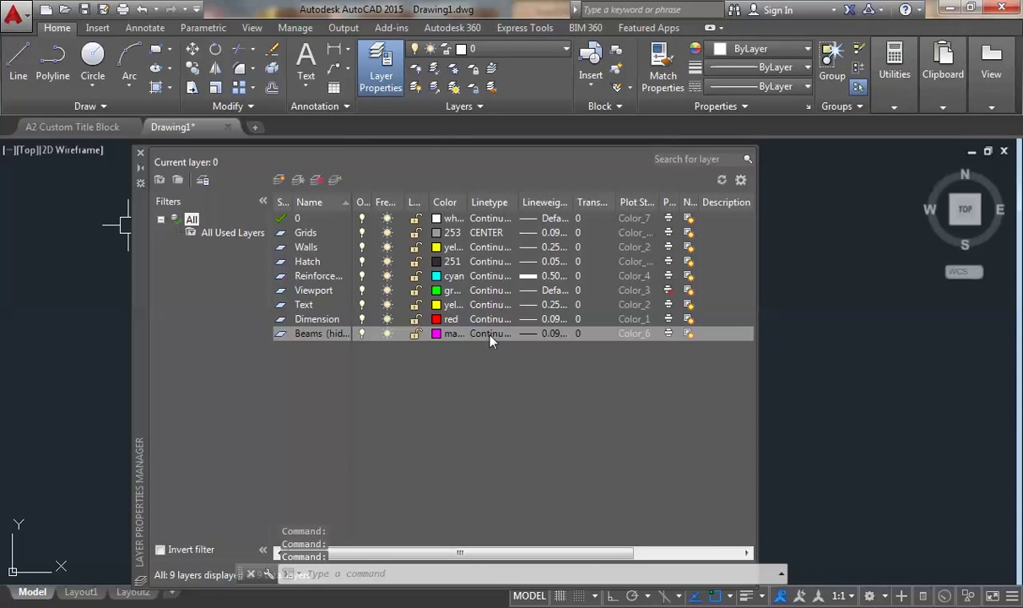
{"action": "left_click", "coordinate": [555, 334]}
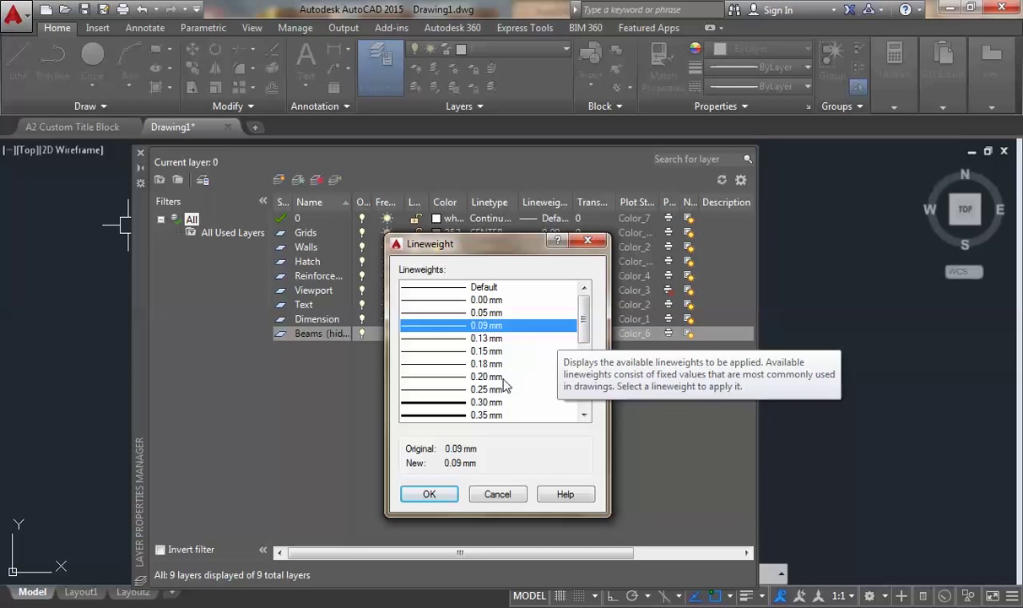
{"action": "left_click", "coordinate": [475, 389]}
{"action": "left_click", "coordinate": [432, 492]}
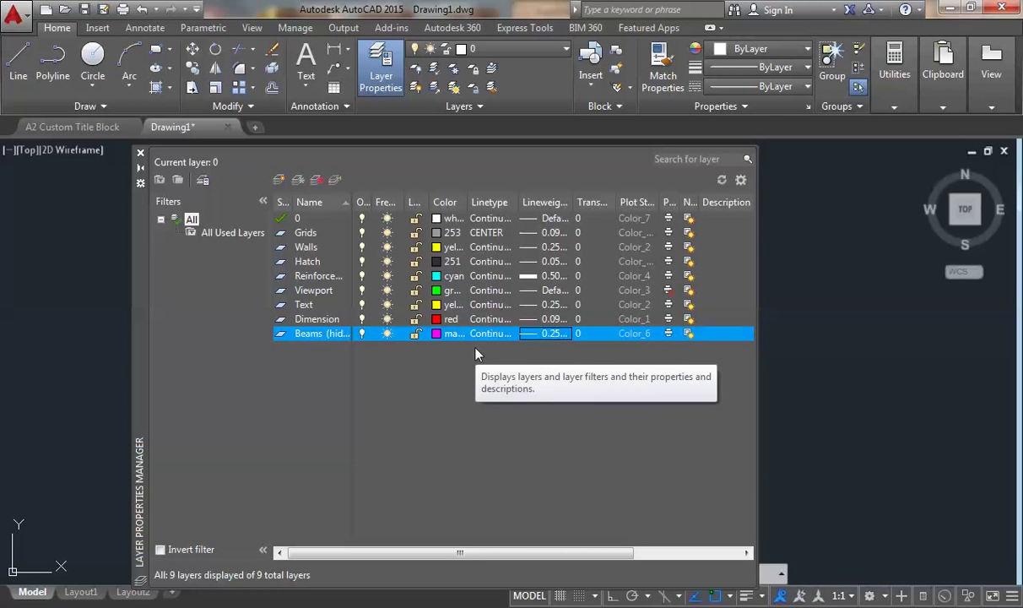
Dock the Layer Properties Manager along the left edge and set it to auto-hide.
{"action": "right_click", "coordinate": [142, 288]}
{"action": "left_click", "coordinate": [173, 348]}
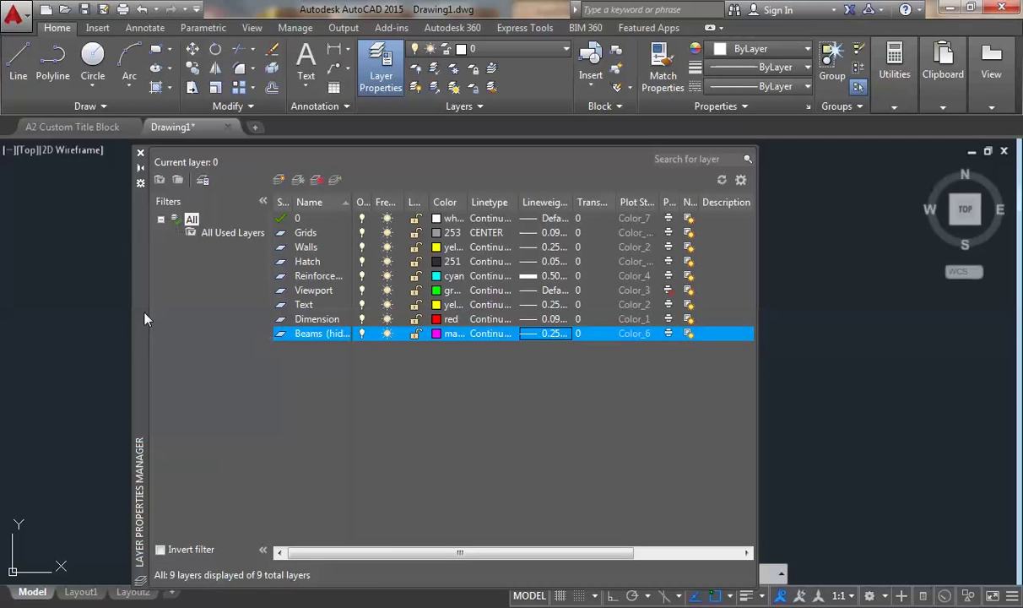
{"action": "left_click_drag", "start_coordinate": [144, 319], "coordinate": [2, 335]}
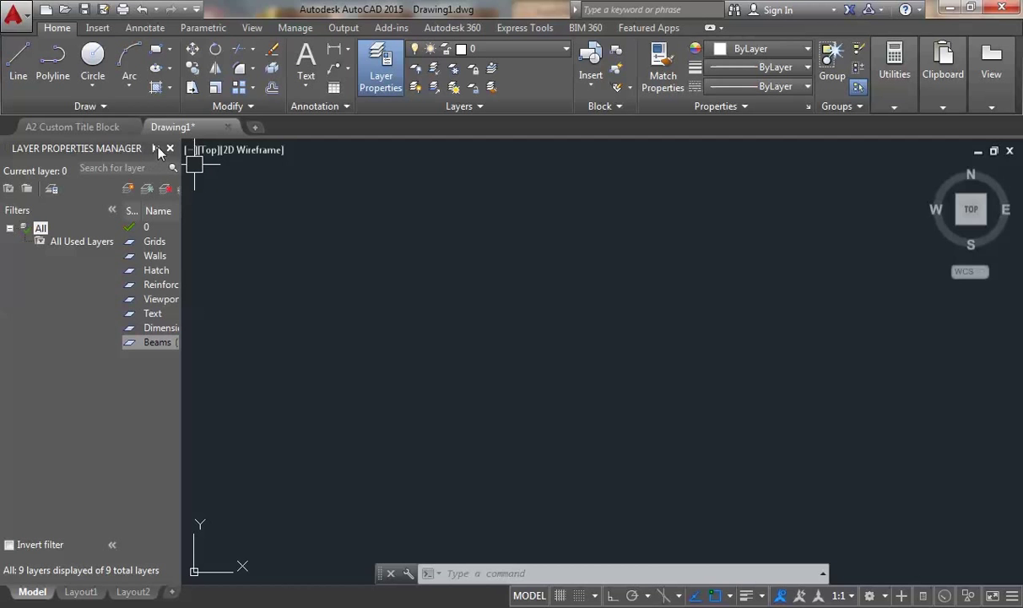
{"action": "left_click", "coordinate": [156, 149]}
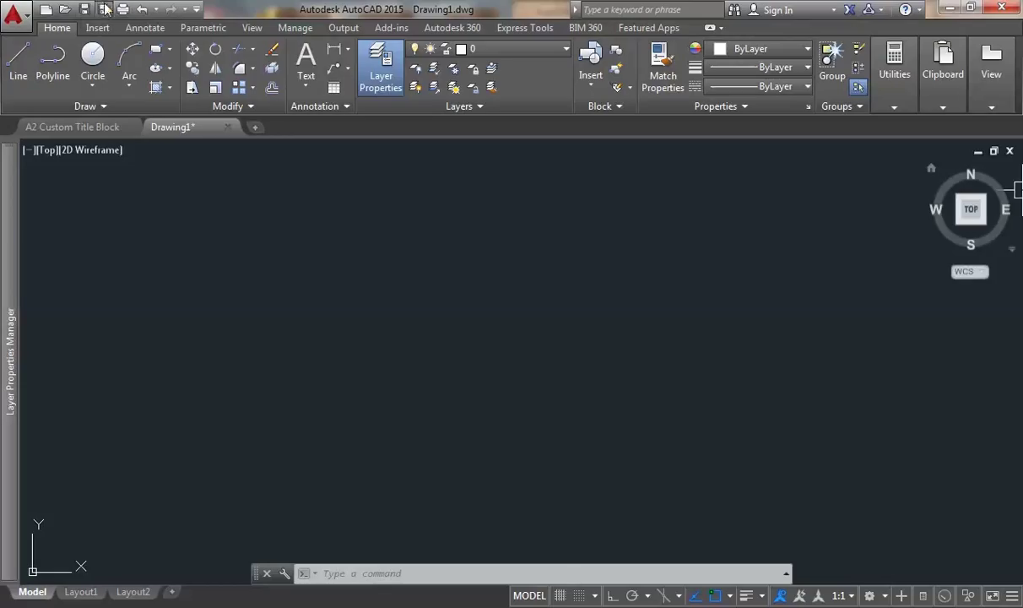
Inspect the General Text style's font without changes, then open the Dimension Style Manager from Annotate.
{"action": "left_click", "coordinate": [158, 29]}
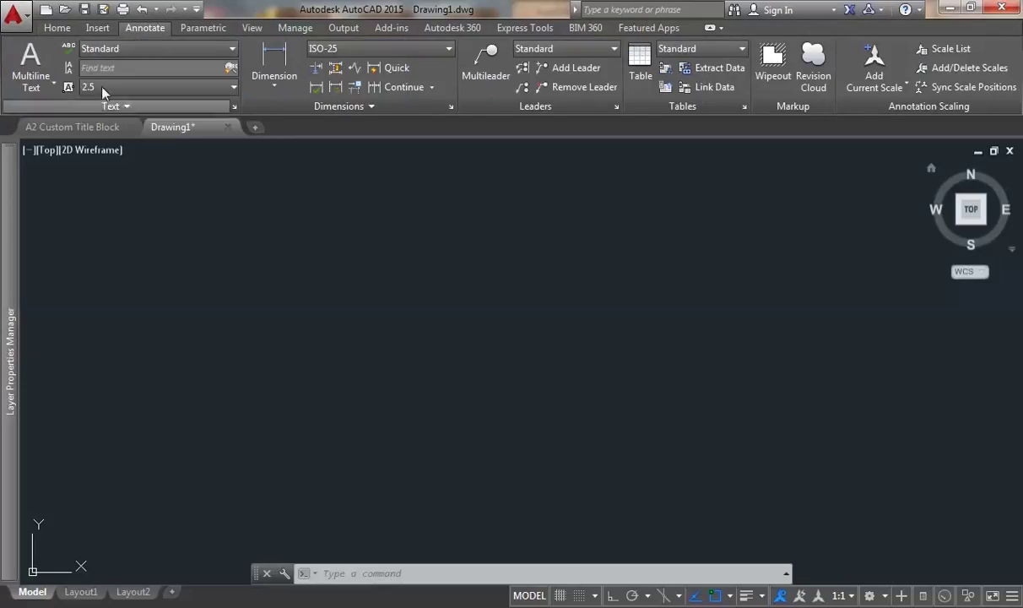
{"action": "left_click", "coordinate": [235, 107]}
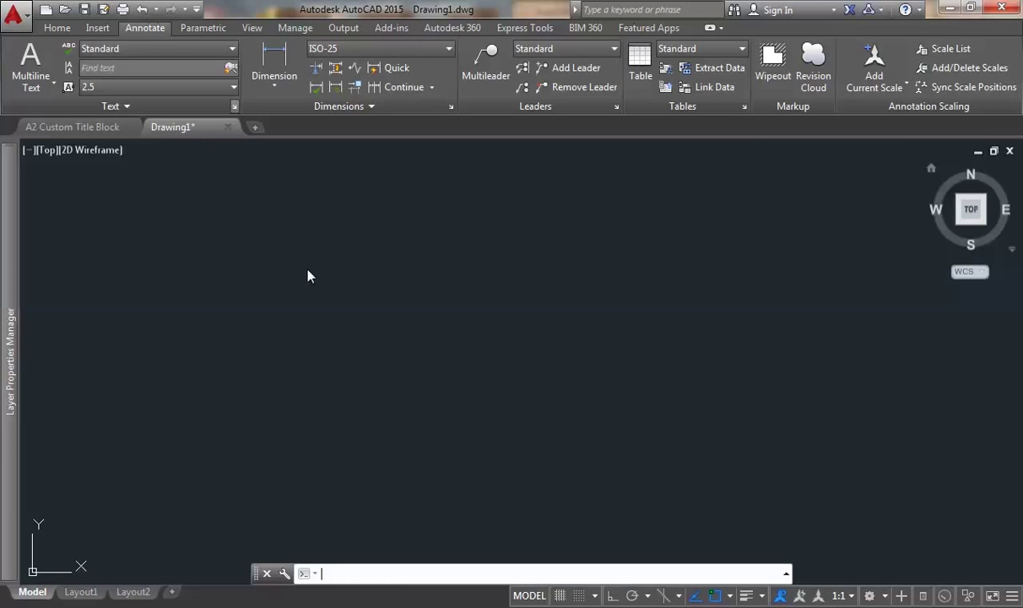
{"action": "left_click", "coordinate": [309, 225]}
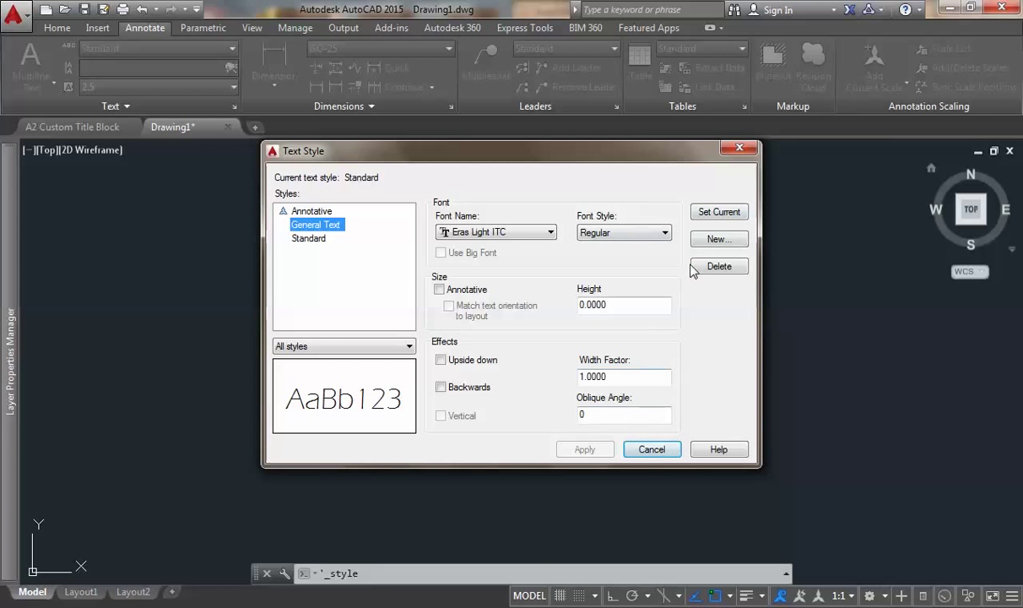
{"action": "left_click", "coordinate": [652, 449]}
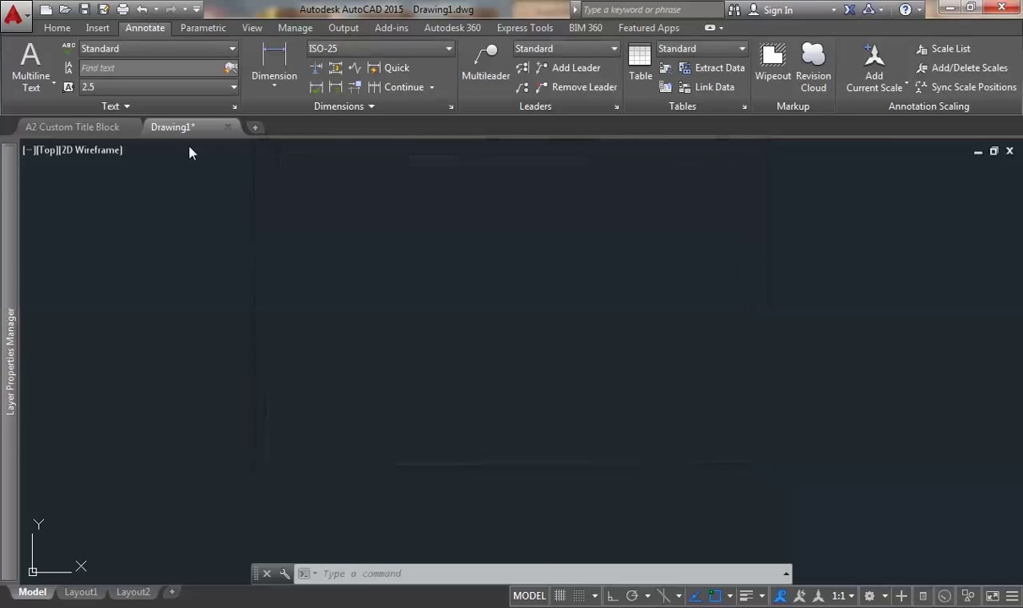
{"action": "left_click", "coordinate": [451, 106]}
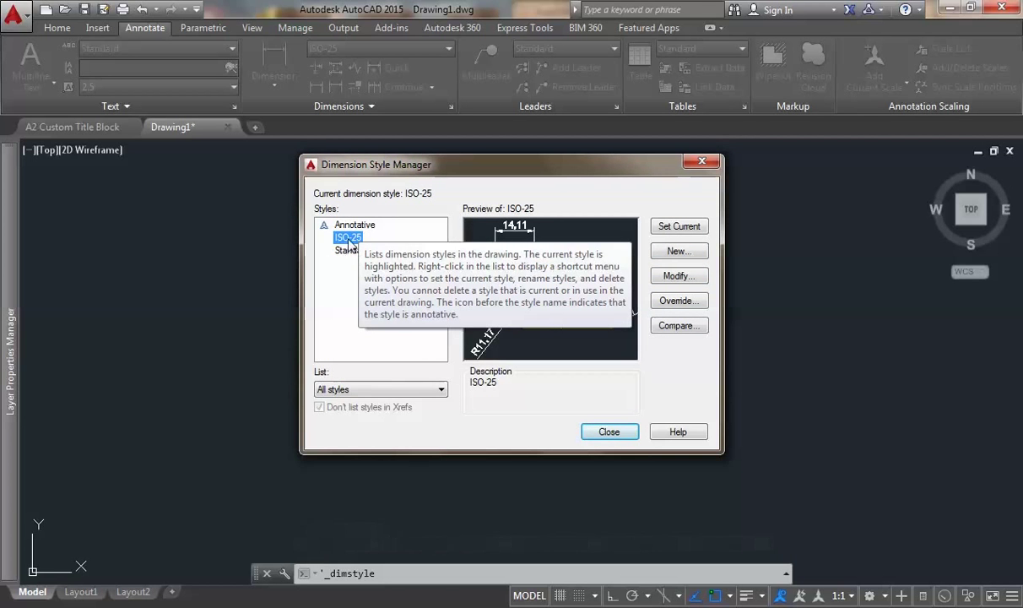
Create dimension style 'BOM CAD Class' starting from ISO-25 for all dimensions and continue to its settings.
{"action": "left_click", "coordinate": [676, 252]}
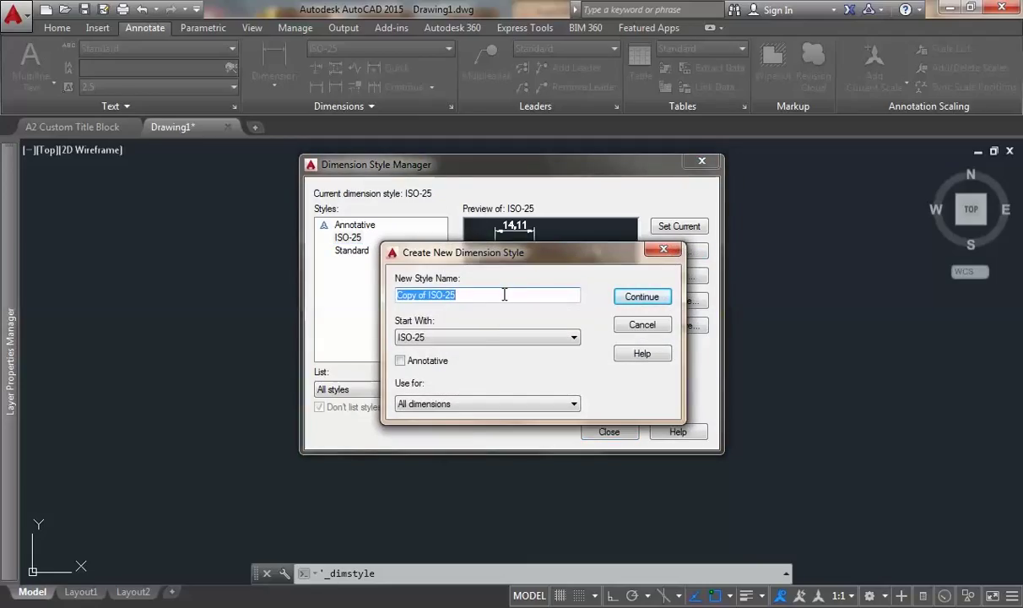
{"action": "type", "text": "BOM CAD "}
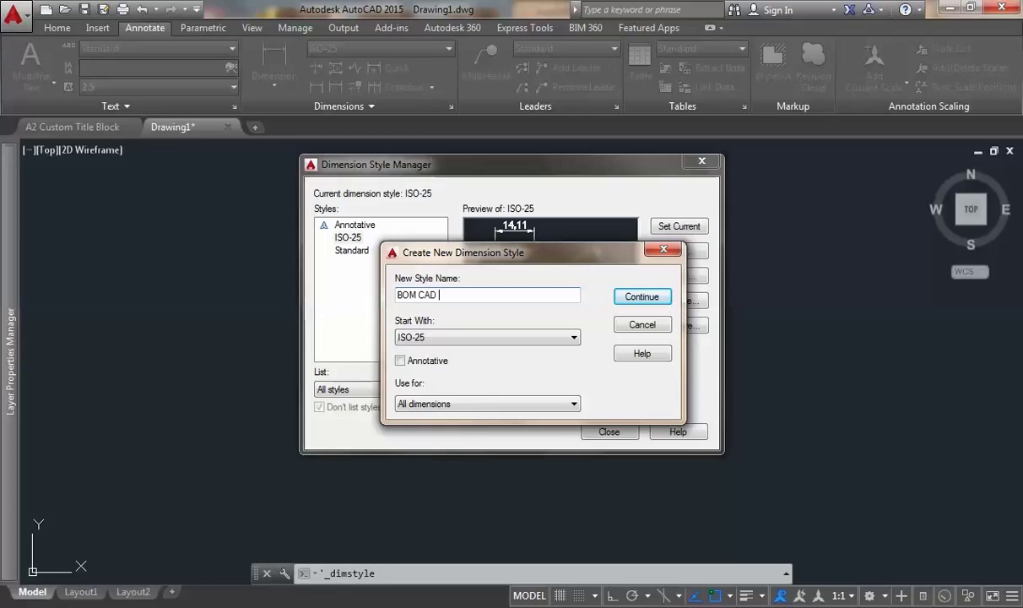
{"action": "type", "text": "Class"}
{"action": "left_click", "coordinate": [469, 405]}
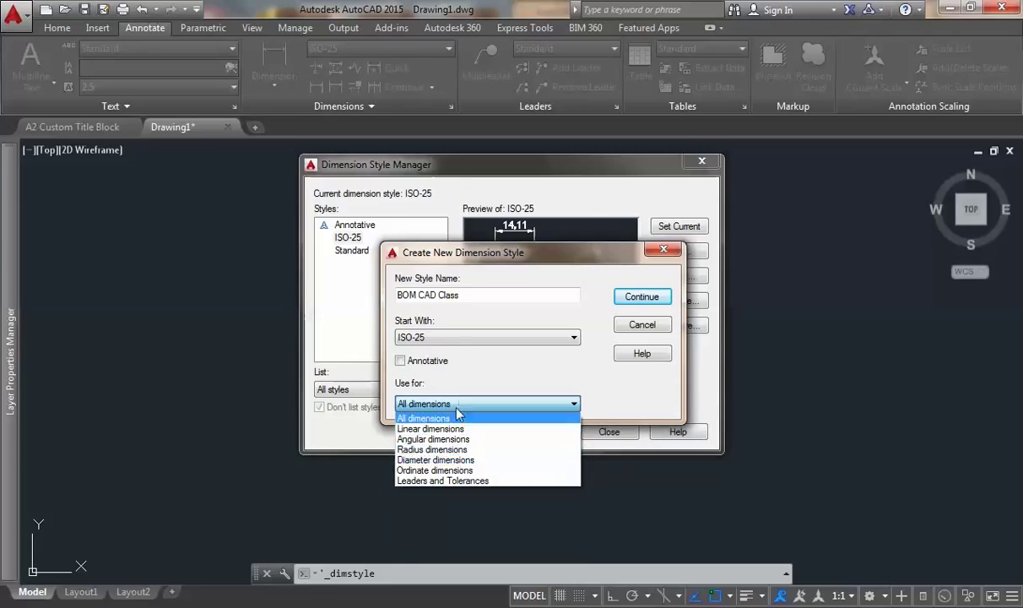
{"action": "left_click", "coordinate": [460, 405]}
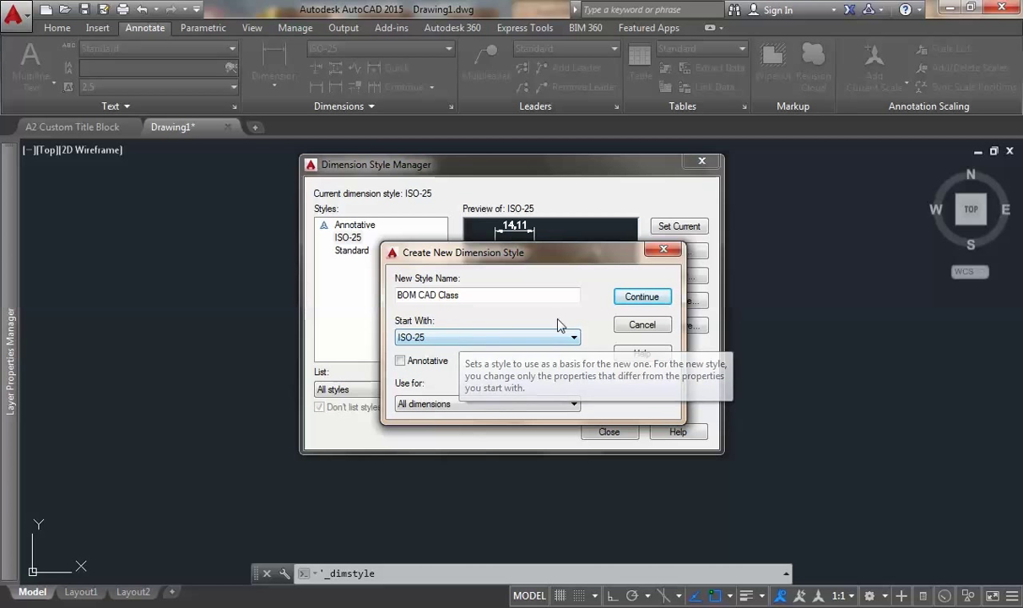
{"action": "left_click", "coordinate": [644, 299]}
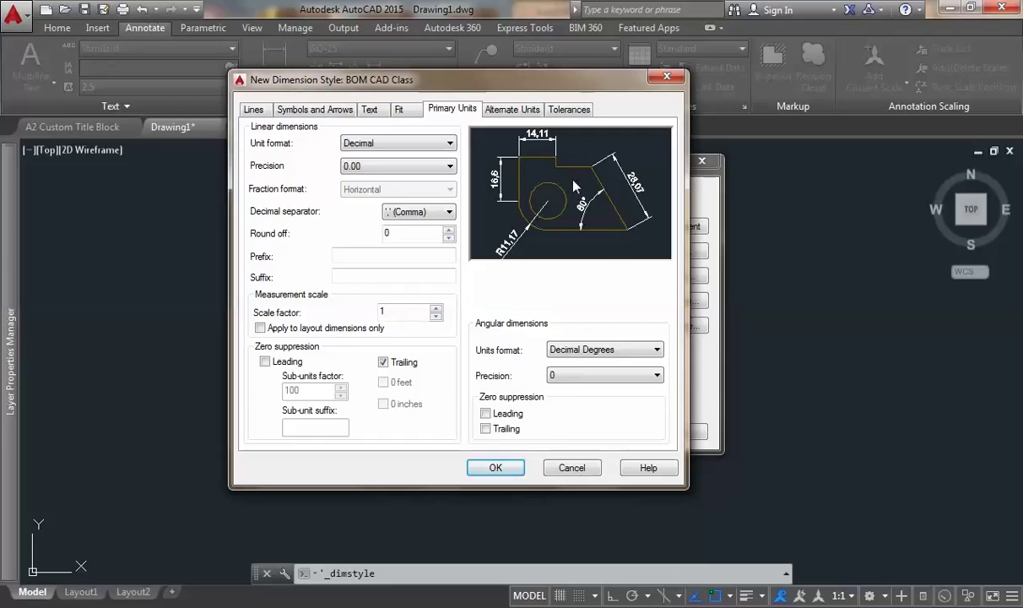
Make the dimension lines red with ByLayer linetype and ByLayer lineweight.
{"action": "left_click", "coordinate": [256, 111]}
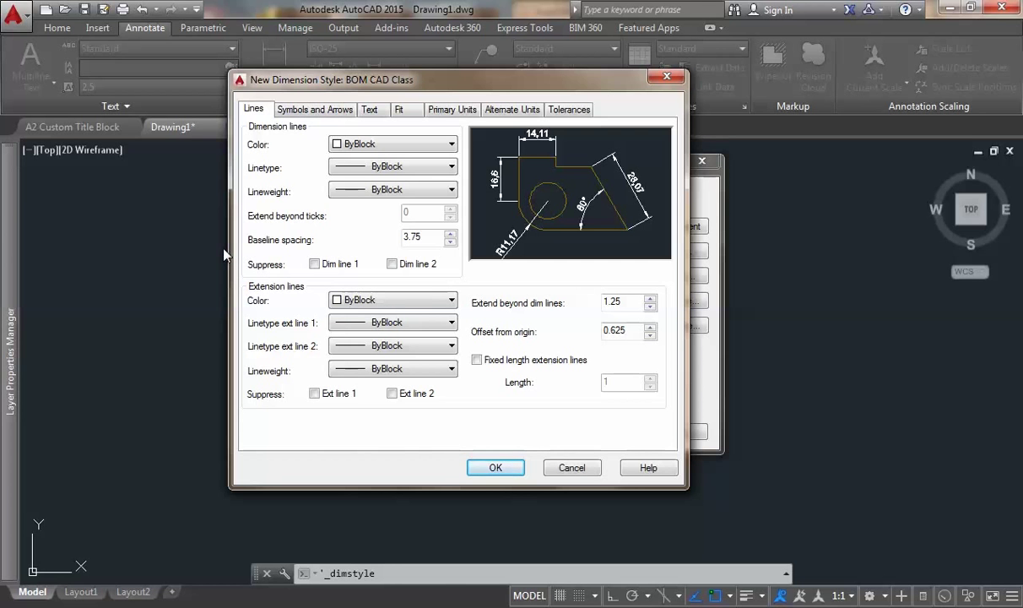
{"action": "left_click", "coordinate": [406, 145]}
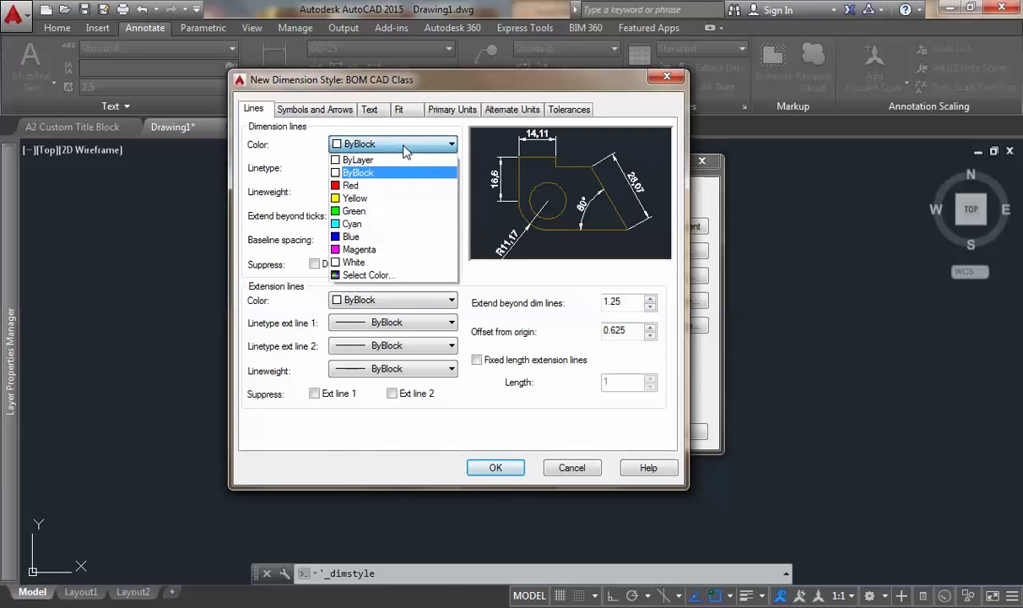
{"action": "left_click", "coordinate": [376, 190]}
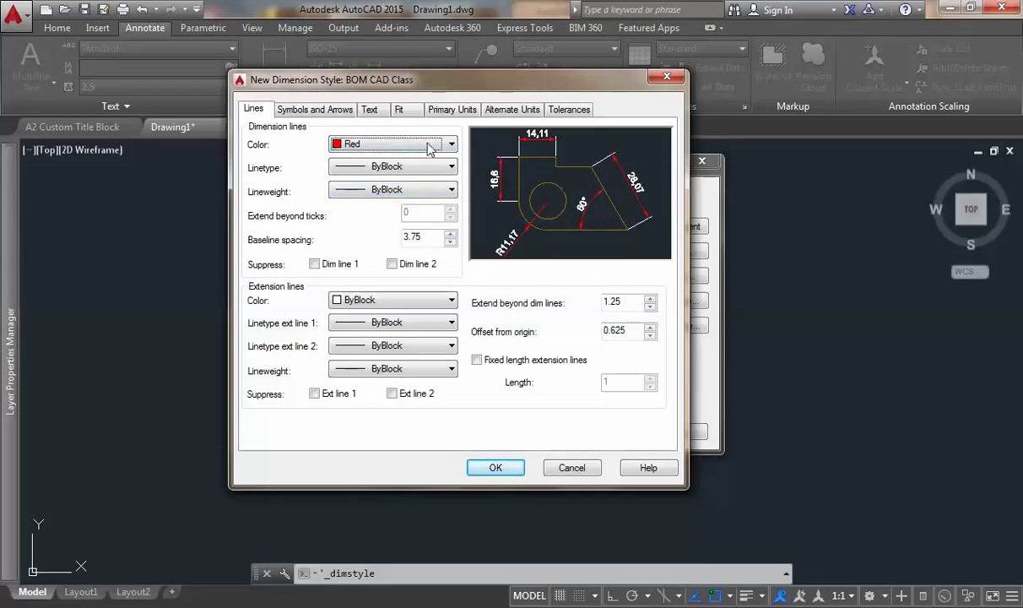
{"action": "left_click", "coordinate": [363, 167]}
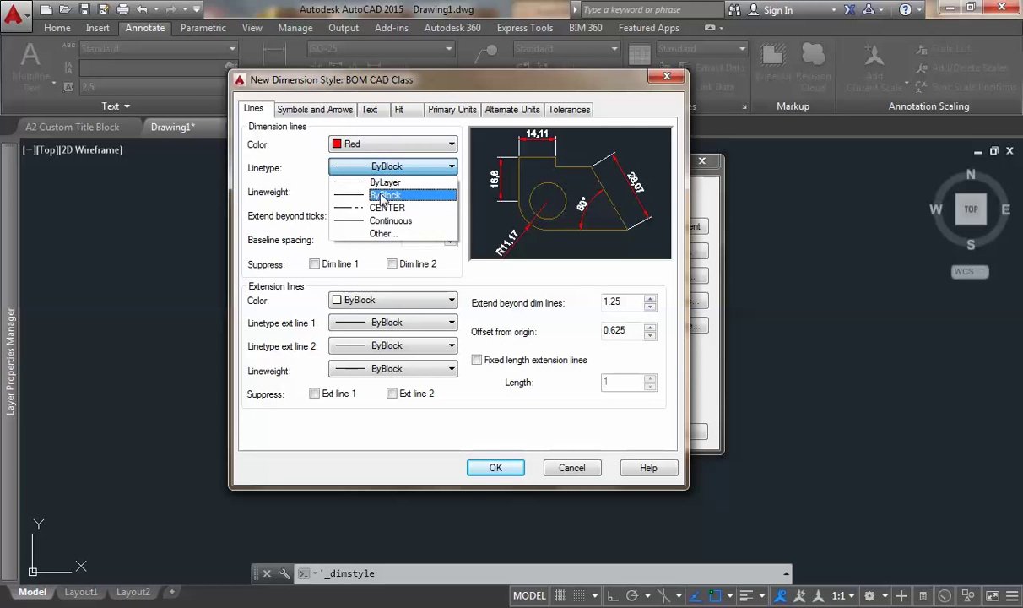
{"action": "left_click", "coordinate": [379, 182]}
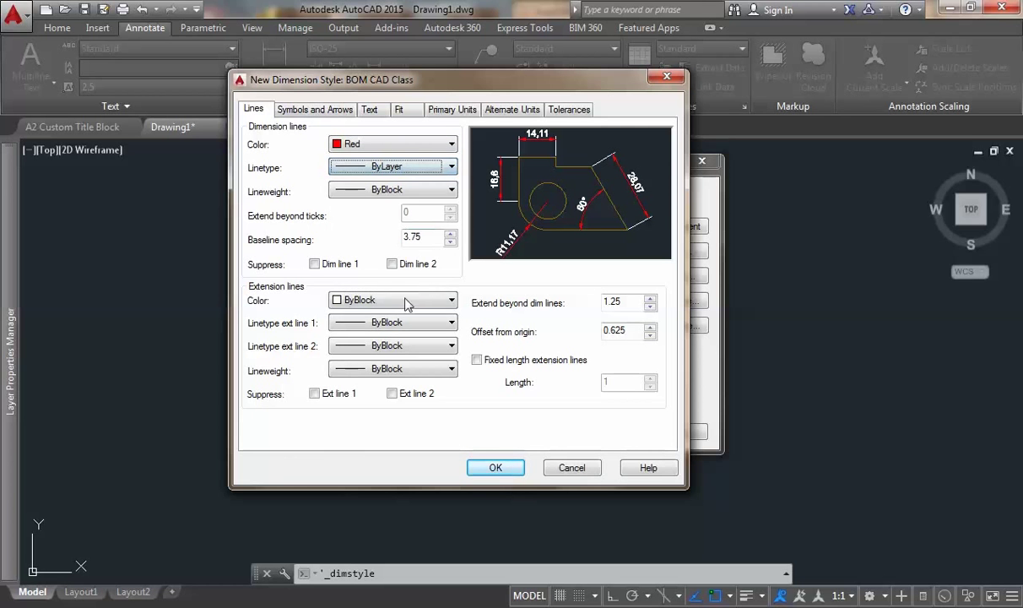
{"action": "left_click", "coordinate": [388, 189]}
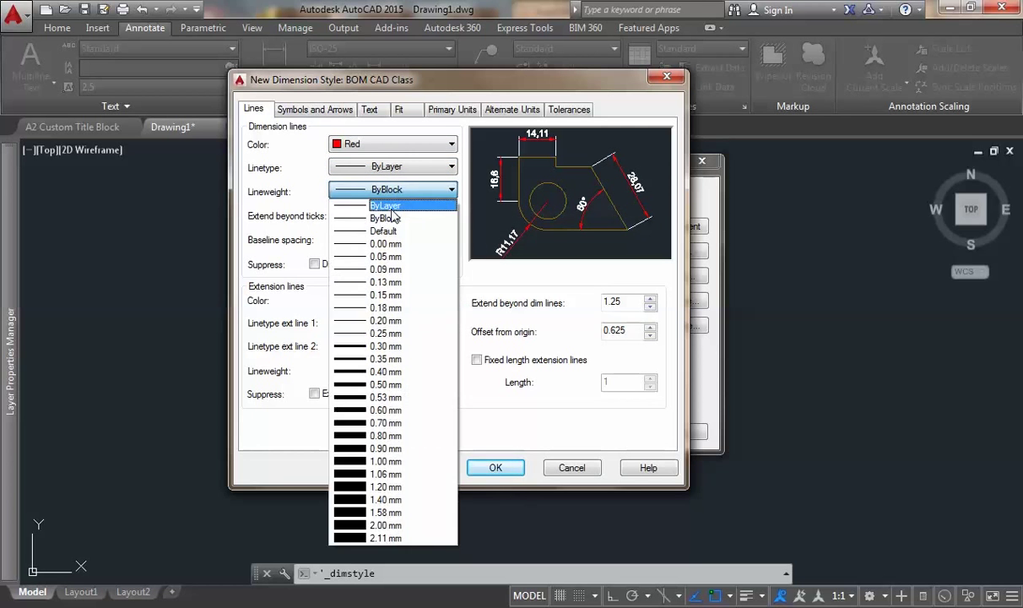
{"action": "left_click", "coordinate": [376, 219]}
Set both extension line linetypes and the extension lineweight to ByLayer, and colour extension lines red.
{"action": "left_click", "coordinate": [384, 324]}
{"action": "left_click", "coordinate": [382, 338]}
{"action": "left_click", "coordinate": [390, 346]}
{"action": "left_click", "coordinate": [387, 358]}
{"action": "left_click", "coordinate": [388, 369]}
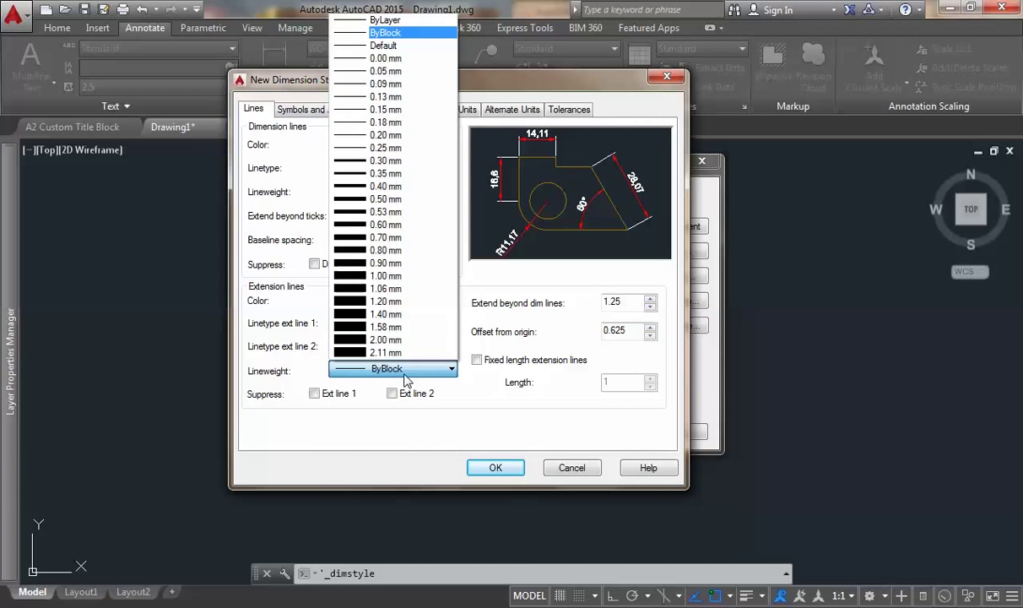
{"action": "left_click", "coordinate": [385, 20]}
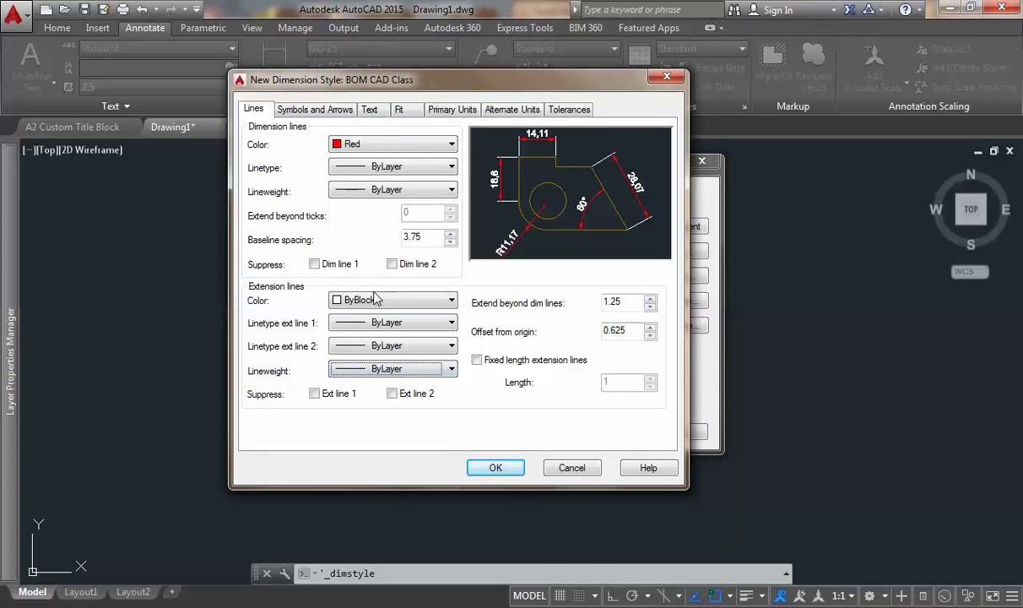
{"action": "left_click", "coordinate": [365, 300]}
{"action": "left_click", "coordinate": [358, 334]}
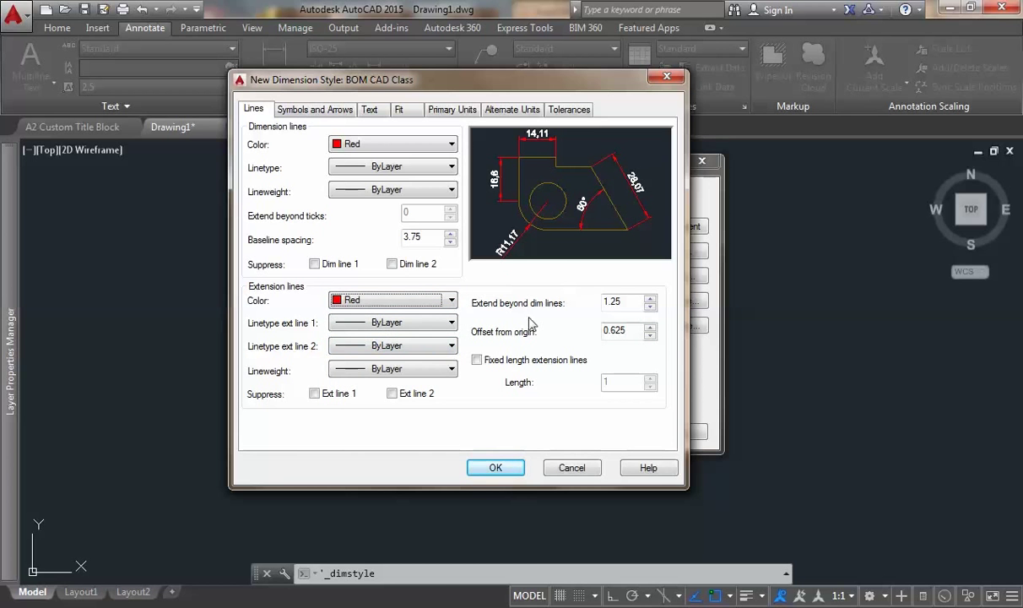
{"action": "left_click", "coordinate": [319, 109]}
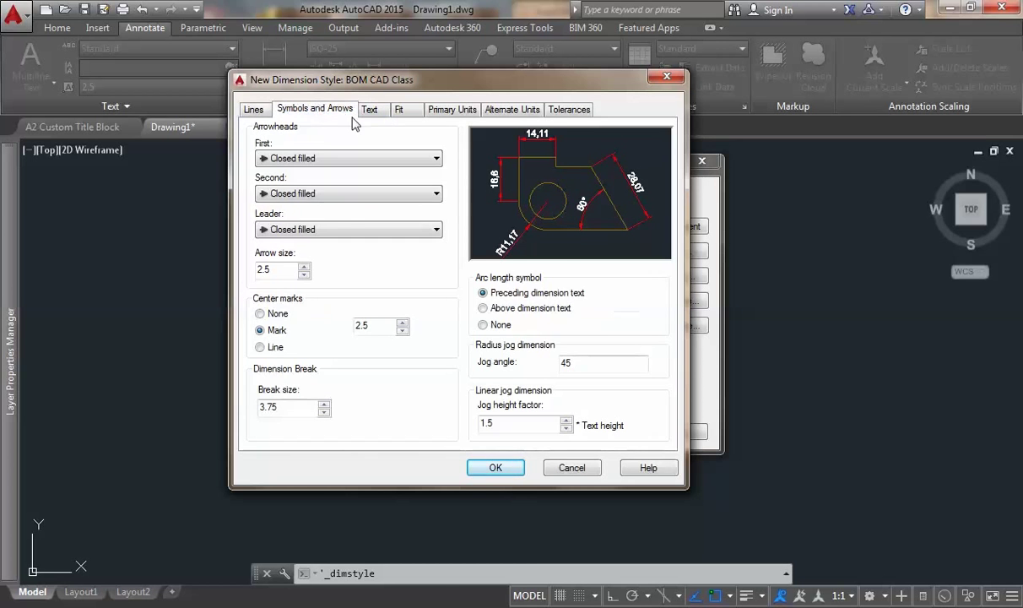
Keep Closed filled arrowheads and set dimension text to the General Text style in yellow.
{"action": "left_click", "coordinate": [355, 161]}
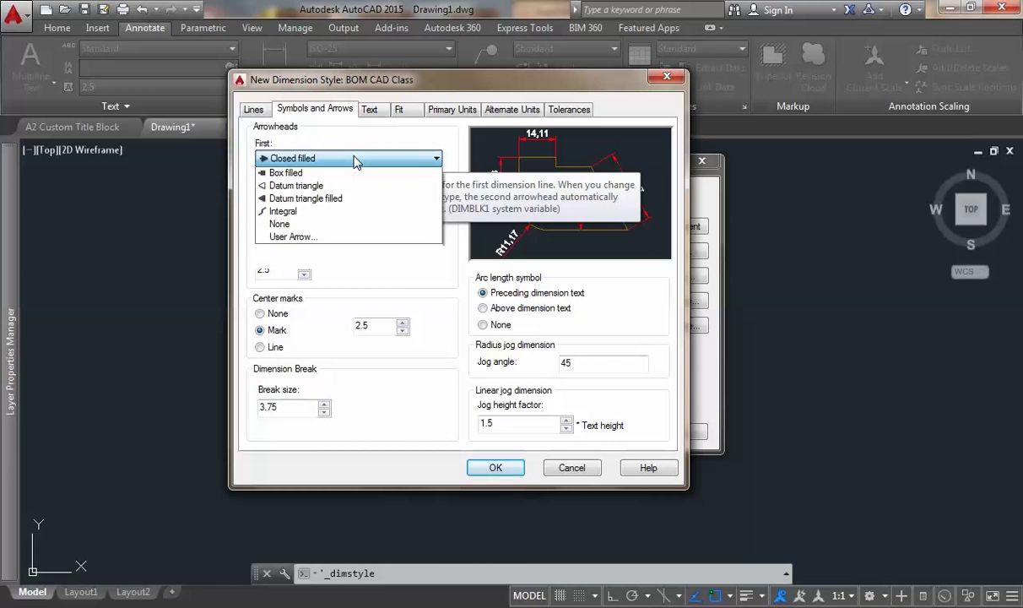
{"action": "left_click", "coordinate": [355, 161]}
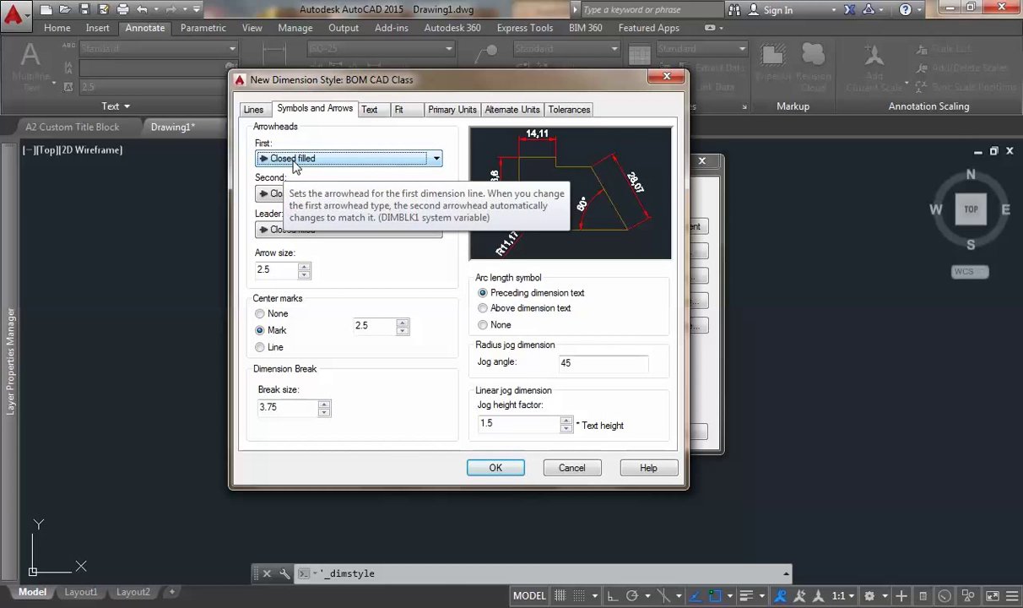
{"action": "left_click", "coordinate": [371, 110]}
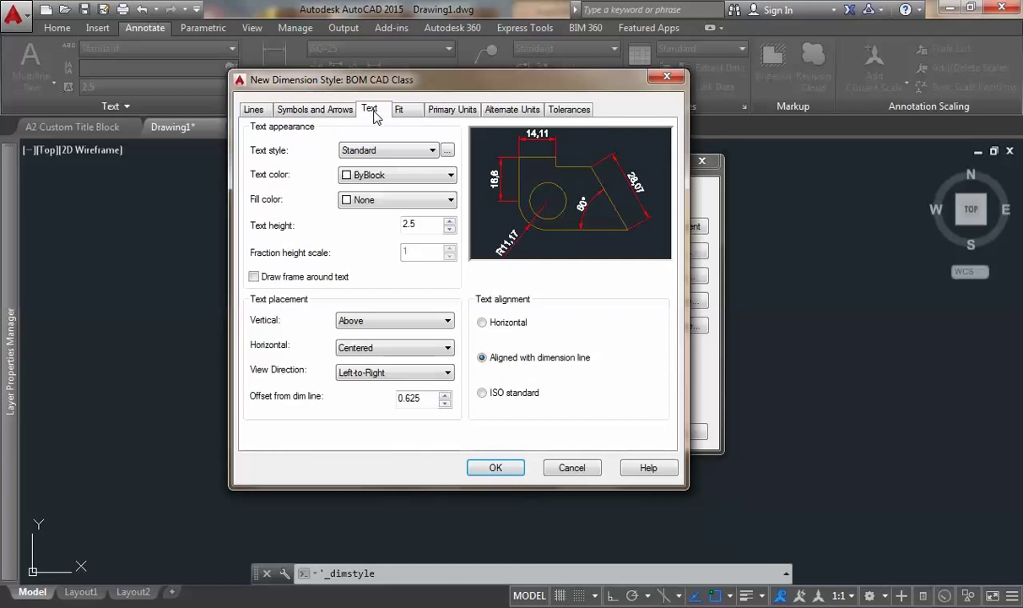
{"action": "left_click", "coordinate": [410, 152]}
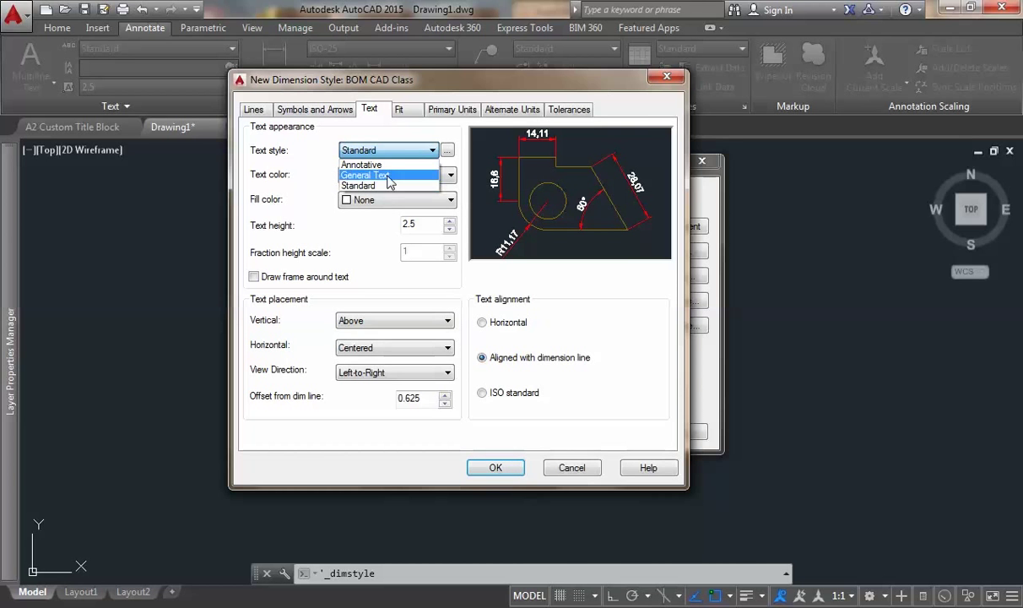
{"action": "left_click", "coordinate": [384, 174]}
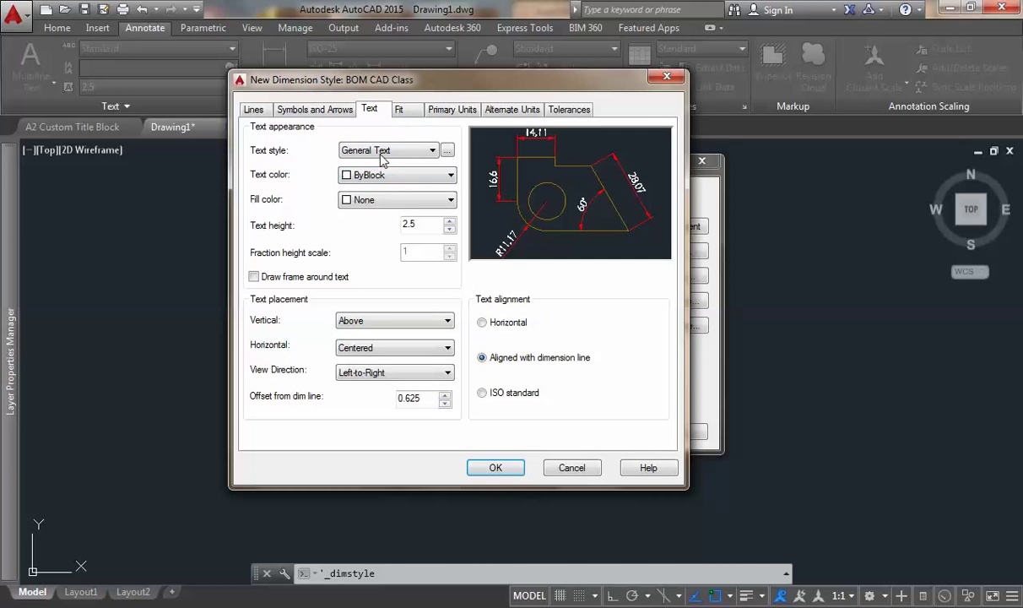
{"action": "left_click", "coordinate": [391, 177]}
{"action": "left_click", "coordinate": [384, 229]}
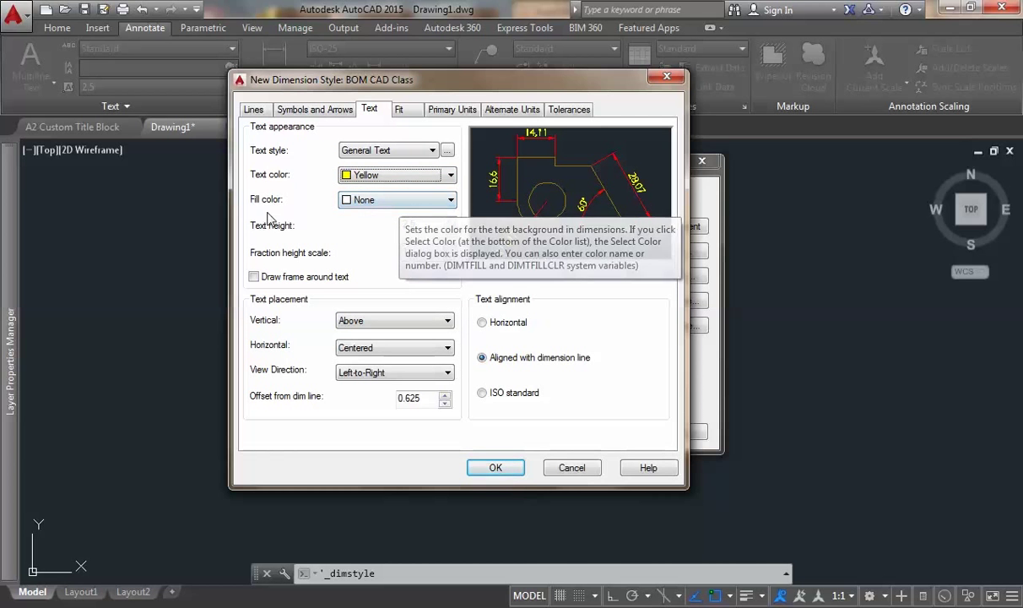
Look through the Fit, Primary Units and Alternate Units tabs, ending on Primary Units.
{"action": "left_click", "coordinate": [404, 110]}
{"action": "left_click", "coordinate": [448, 111]}
{"action": "left_click", "coordinate": [500, 108]}
{"action": "left_click", "coordinate": [439, 111]}
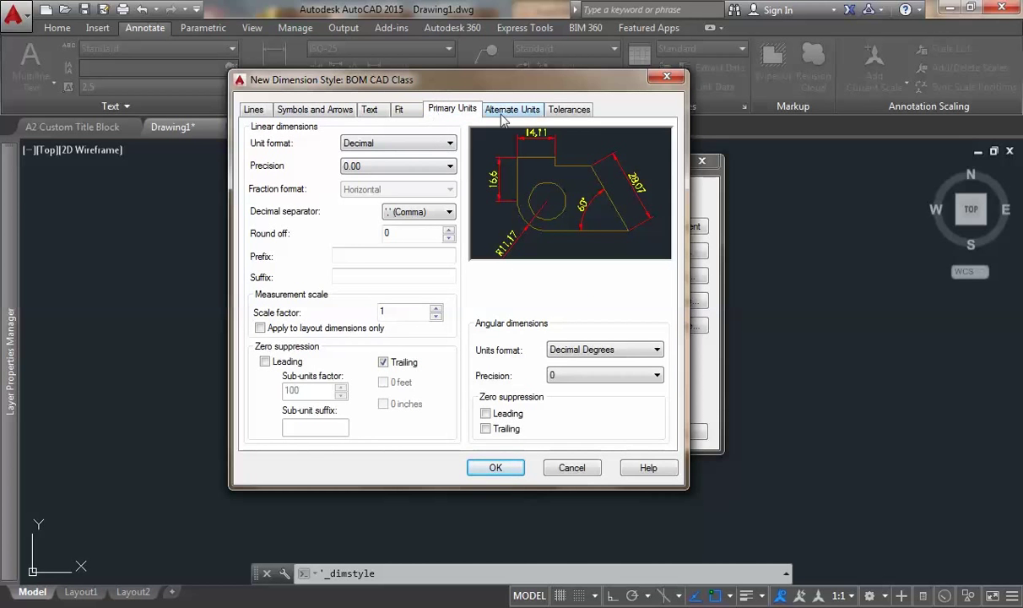
Set overall scale to 25, always keep text between extension lines, and save the style with OK.
{"action": "left_click", "coordinate": [405, 112]}
{"action": "double_click", "coordinate": [614, 327]}
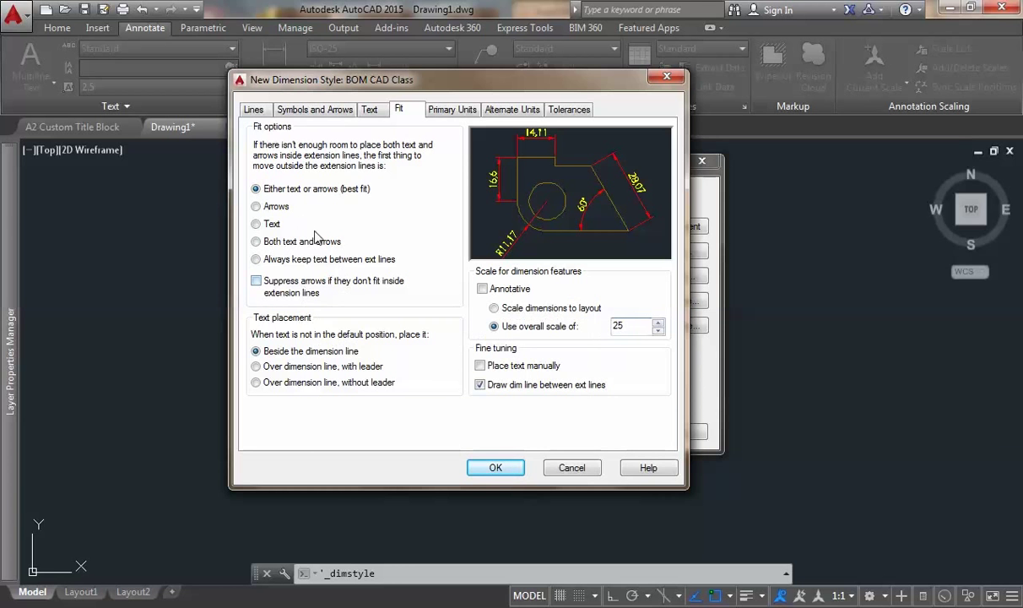
{"action": "left_click", "coordinate": [276, 261]}
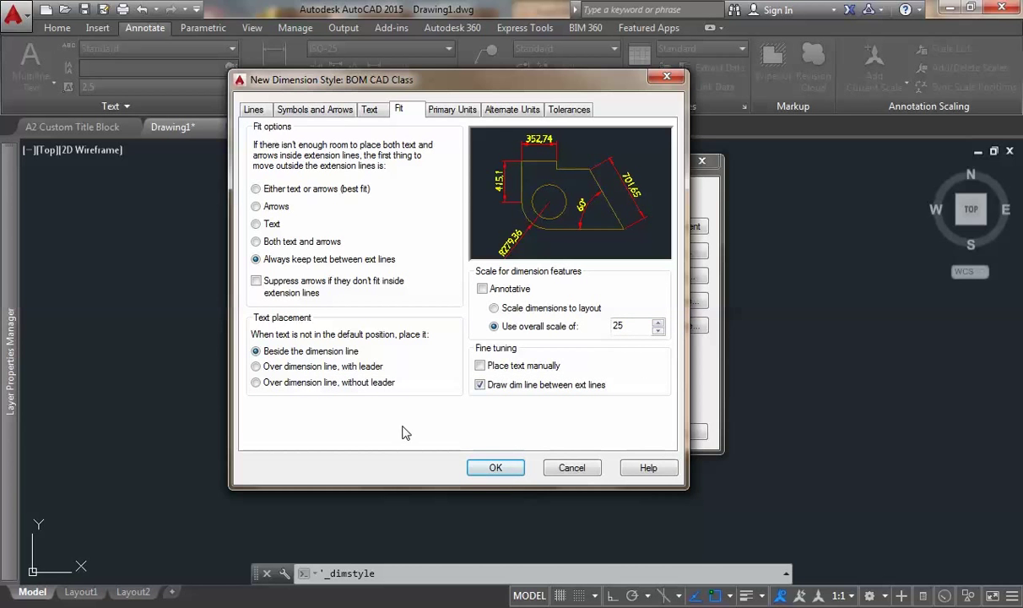
{"action": "left_click", "coordinate": [368, 111]}
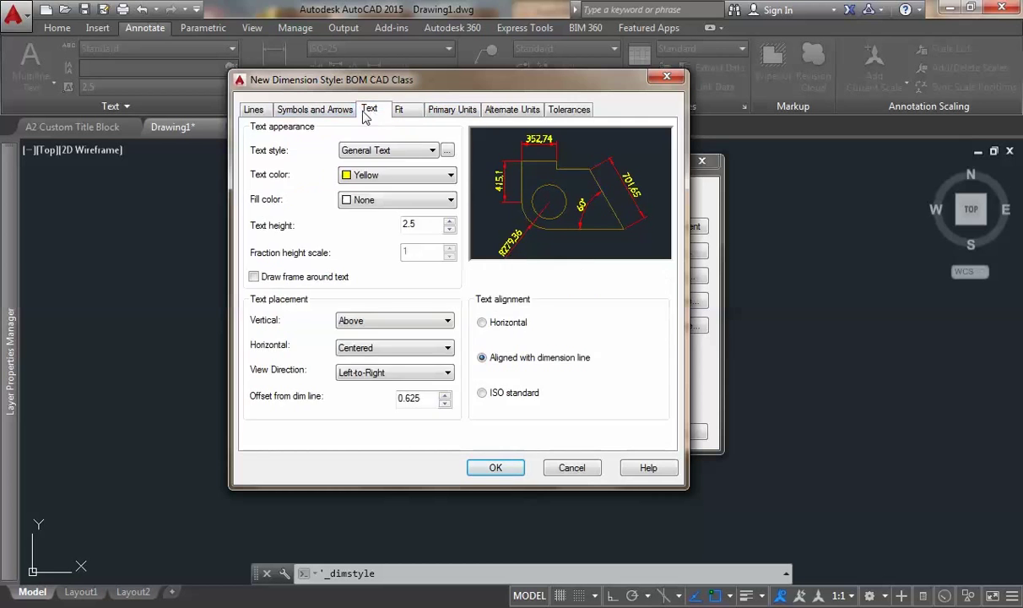
{"action": "left_click", "coordinate": [296, 109]}
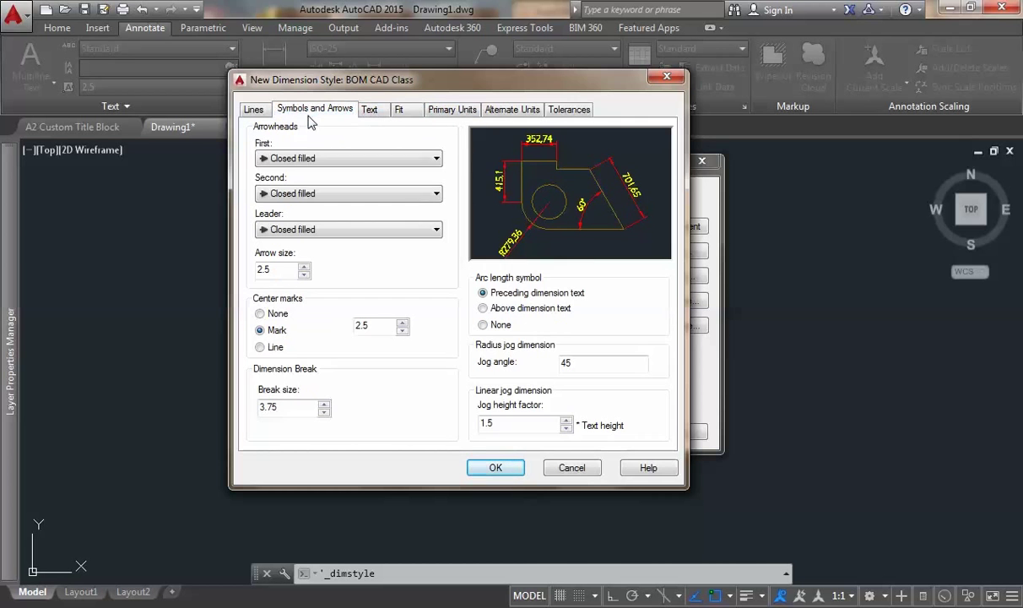
{"action": "left_click", "coordinate": [450, 111]}
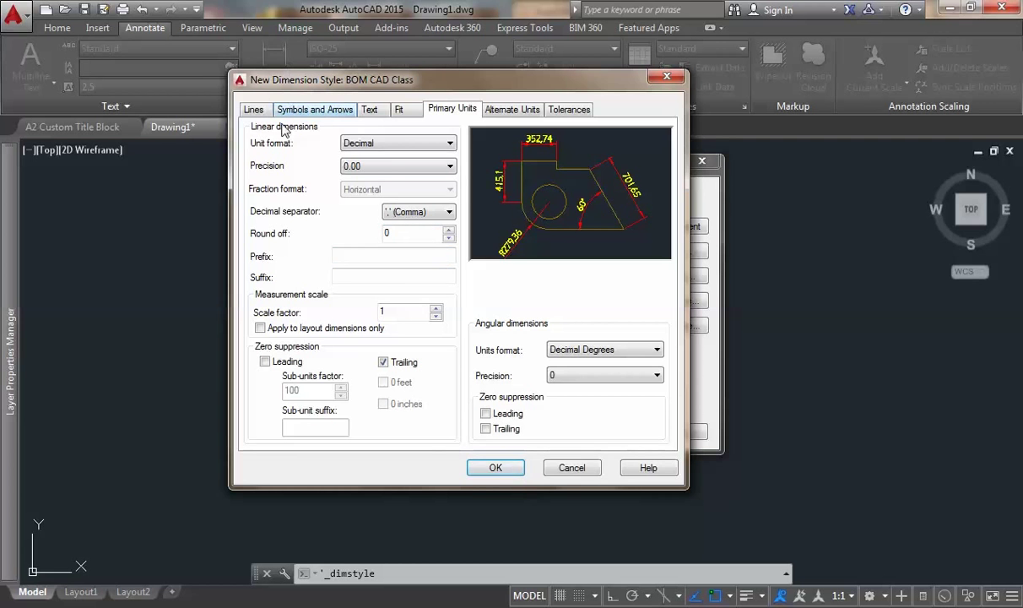
{"action": "left_click", "coordinate": [490, 466]}
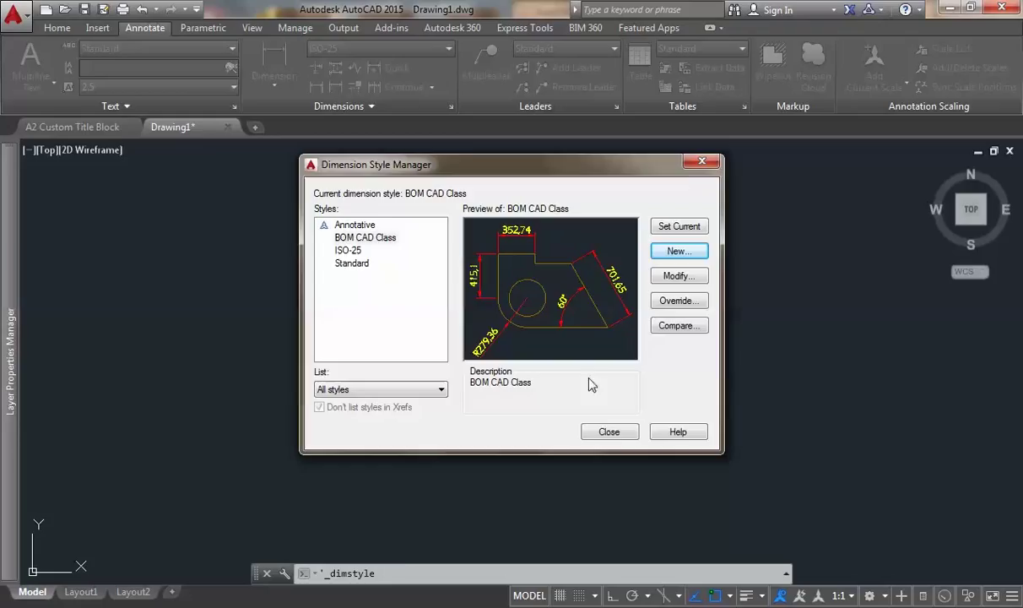
Close the Dimension Style Manager, return to Home, and bring up the Application menu's Save As options.
{"action": "left_click", "coordinate": [623, 438]}
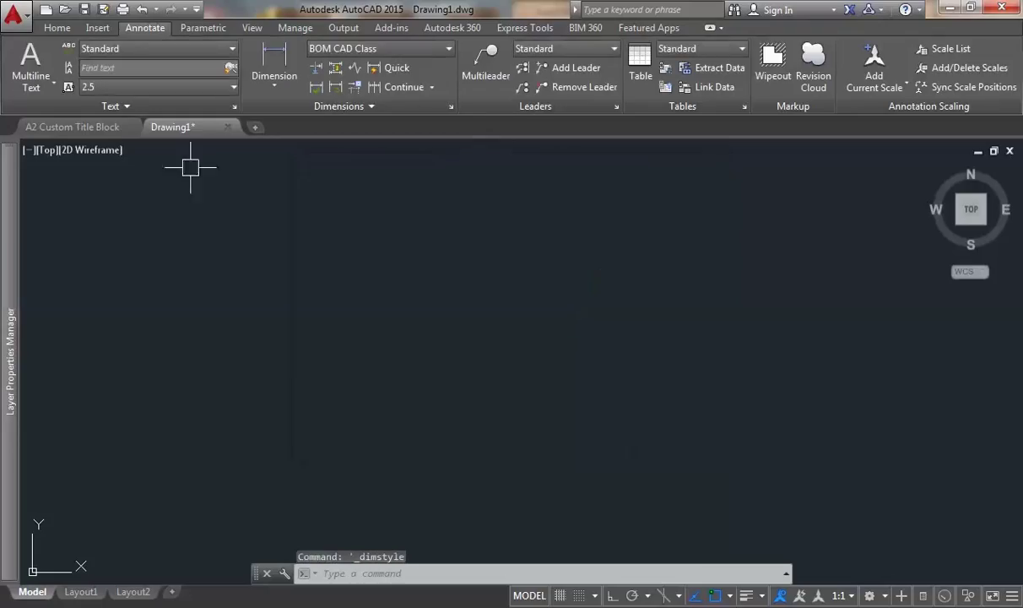
{"action": "left_click", "coordinate": [57, 28]}
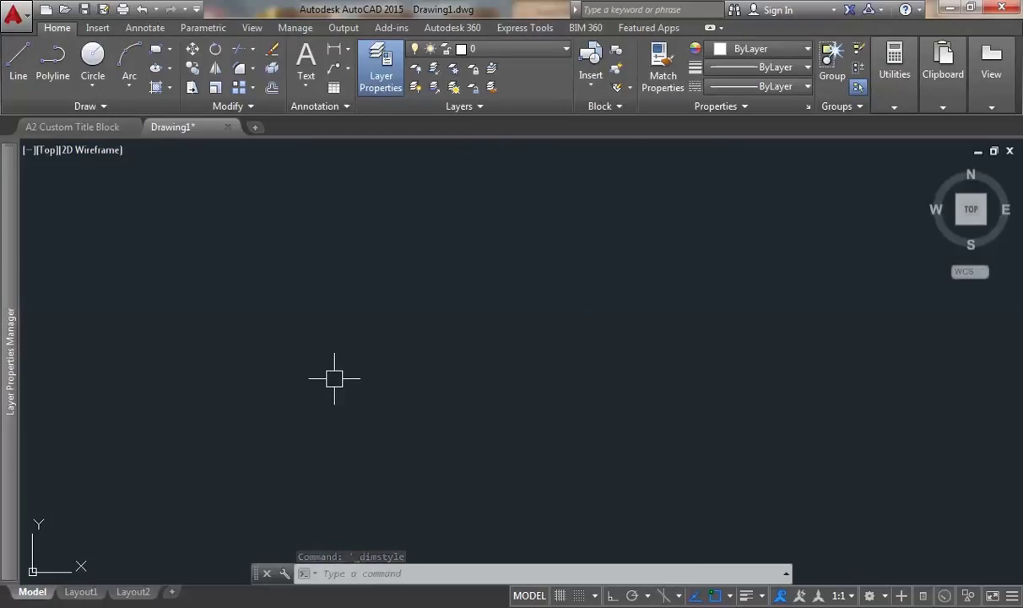
{"action": "left_click", "coordinate": [13, 27]}
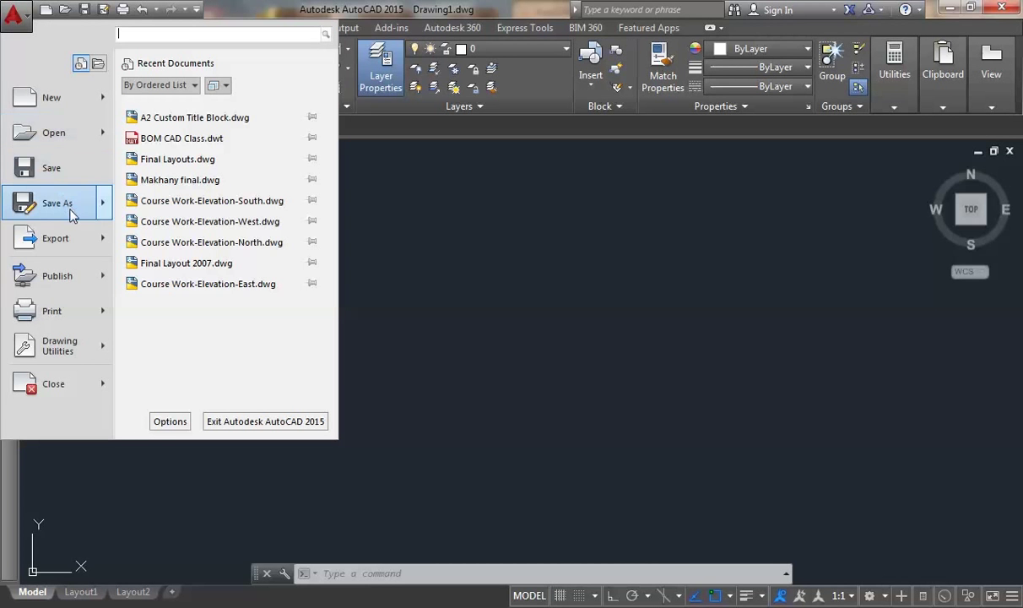
{"action": "mouse_move", "coordinate": [70, 211]}
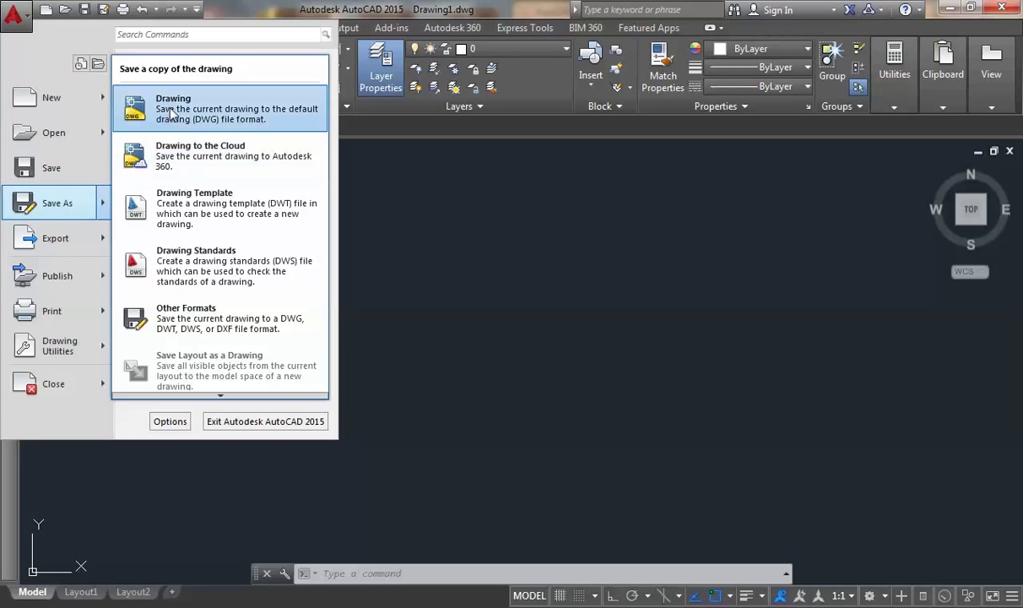
Save as drawing template 'BOM CAD Class.dwt', replacing the existing file, with metric template options.
{"action": "left_click", "coordinate": [184, 200]}
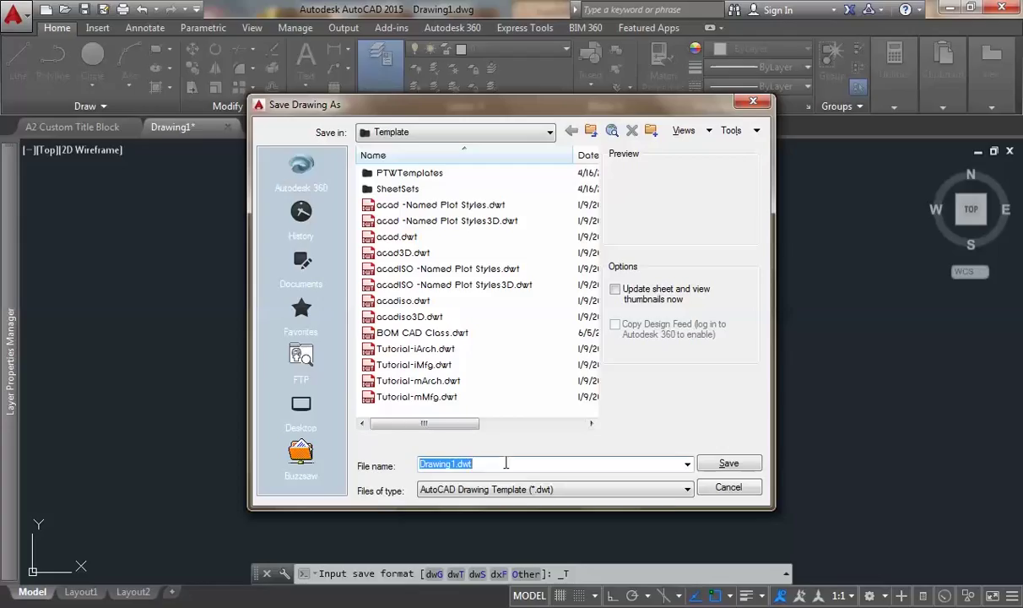
{"action": "type", "text": "bom"}
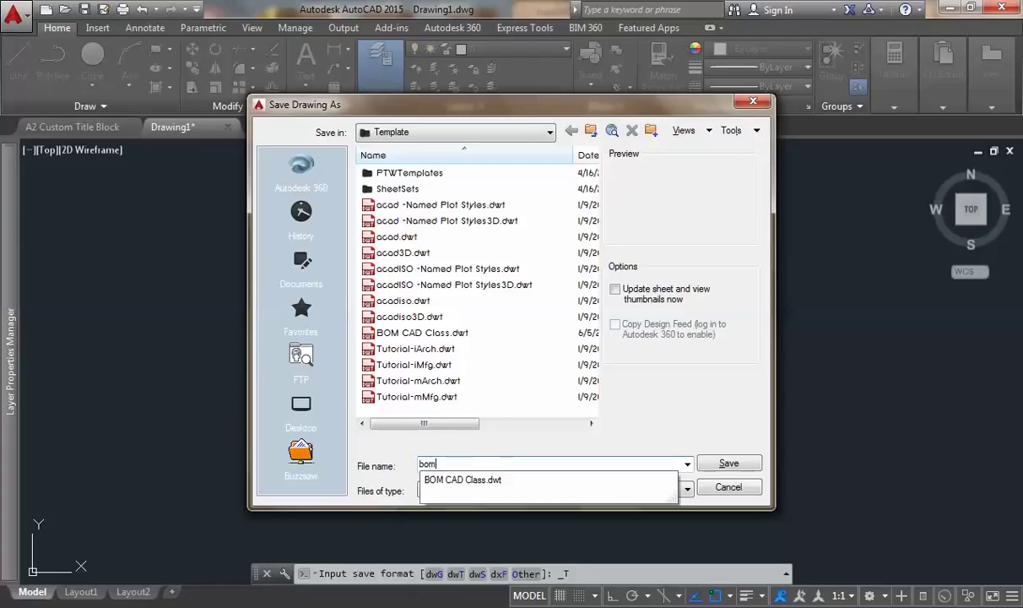
{"action": "key", "text": "BackSpace"}
{"action": "type", "text": "BOM CAD CLA"}
{"action": "key", "text": "BackSpace"}
{"action": "type", "text": "lass"}
{"action": "key", "text": "Return"}
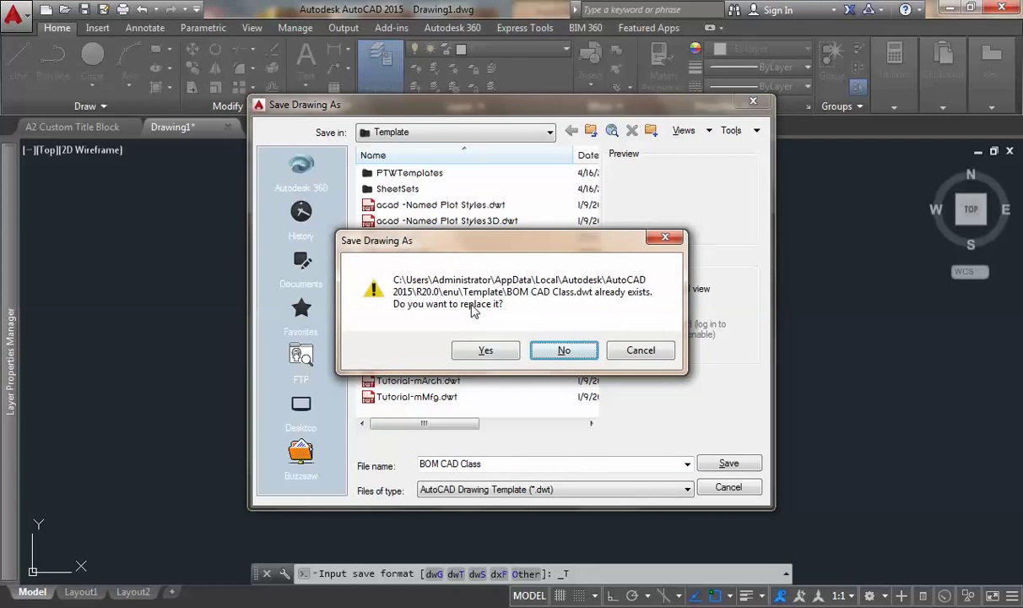
{"action": "left_click", "coordinate": [485, 350]}
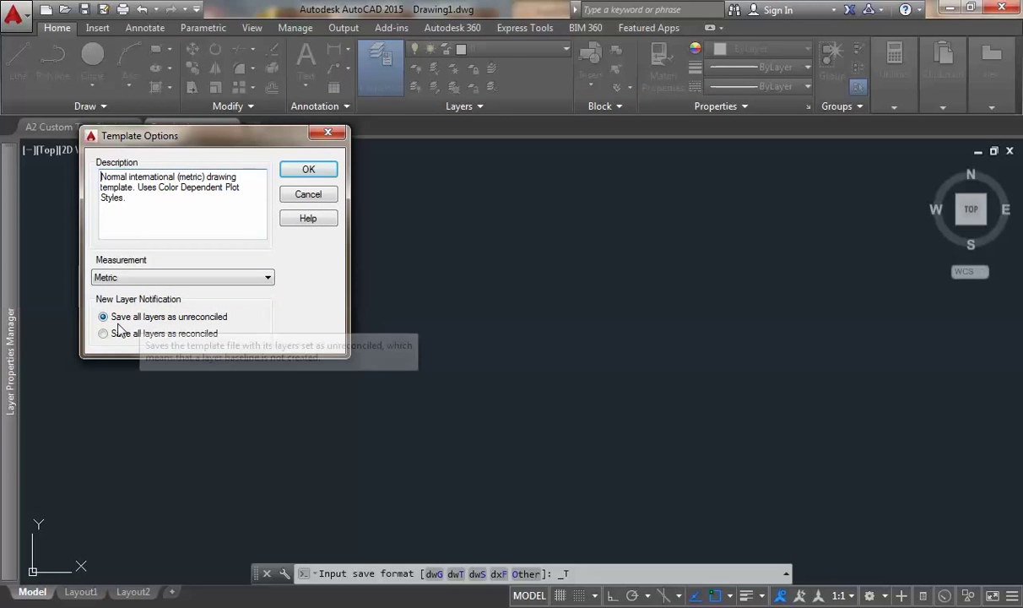
{"action": "left_click", "coordinate": [308, 171]}
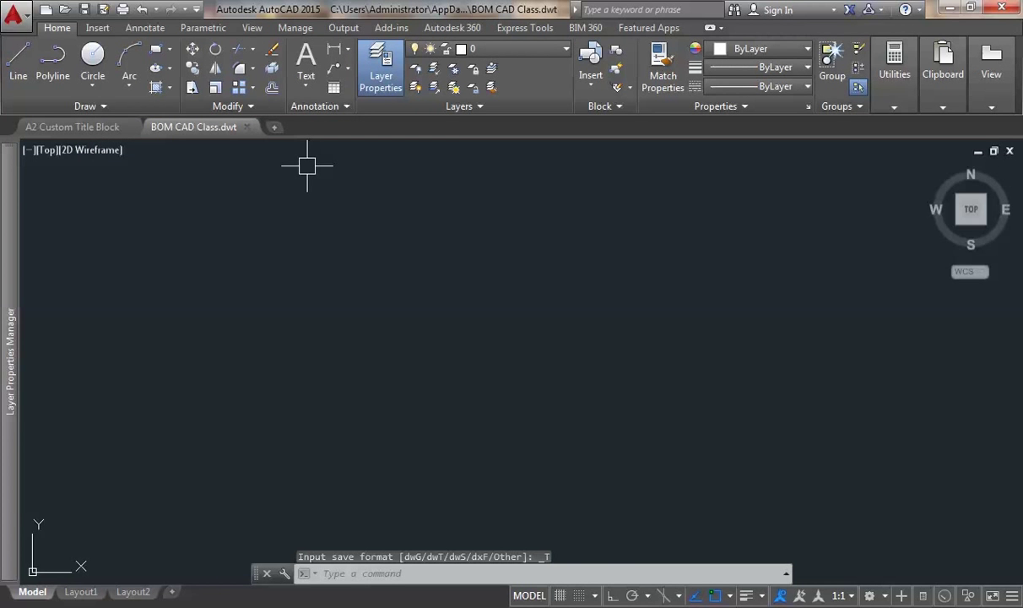
Start a new drawing, Drawing2, from the BOM CAD Class.dwt template.
{"action": "left_click", "coordinate": [12, 208]}
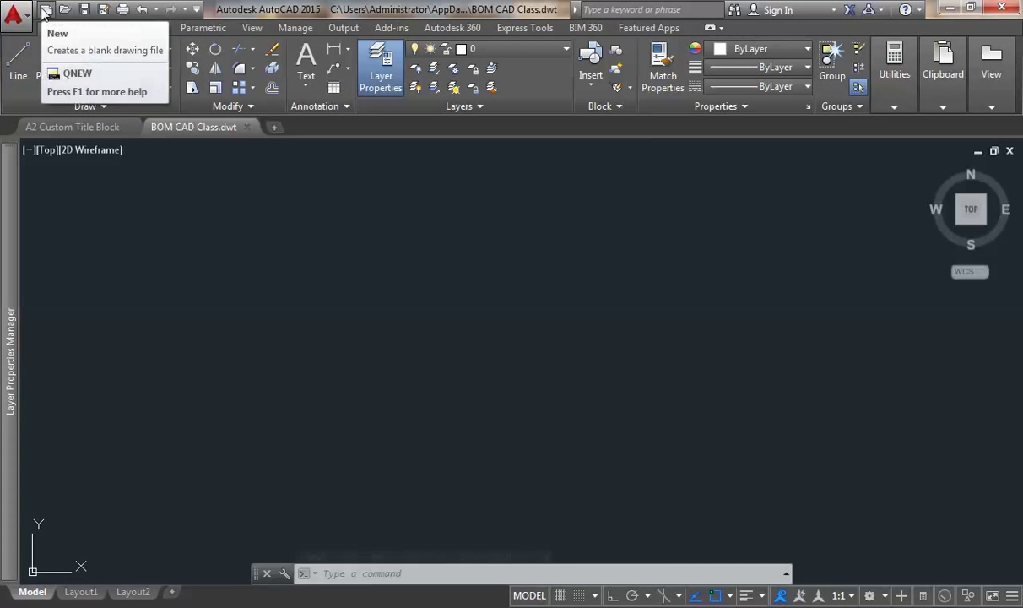
{"action": "left_click", "coordinate": [44, 9]}
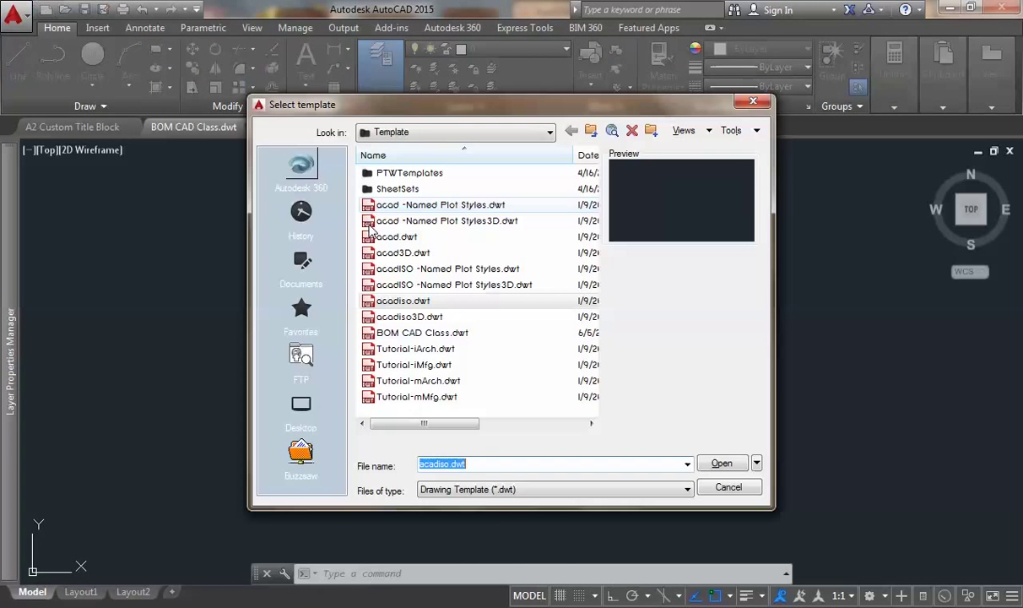
{"action": "left_click", "coordinate": [418, 336]}
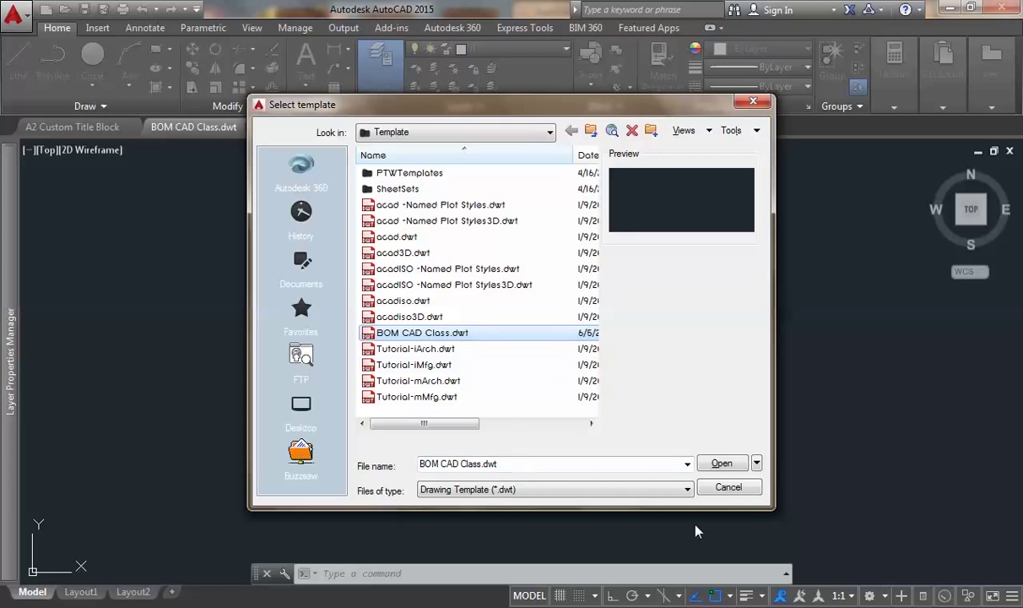
{"action": "left_click", "coordinate": [722, 464]}
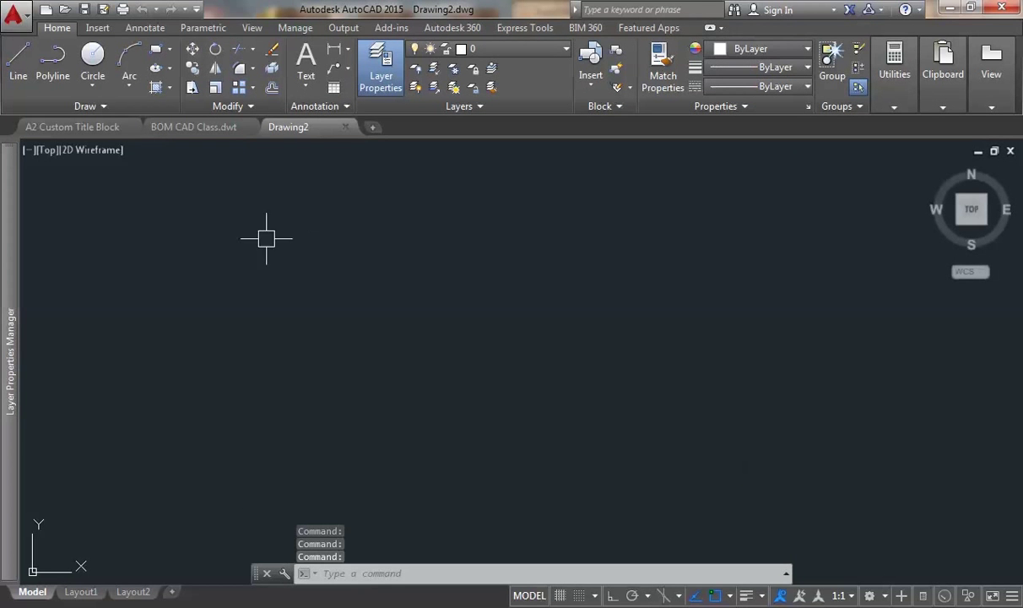
Inspect the Layout1 and Layout2 title-block sheets, fitting the portrait Layout2 sheet in view.
{"action": "mouse_move", "coordinate": [10, 320]}
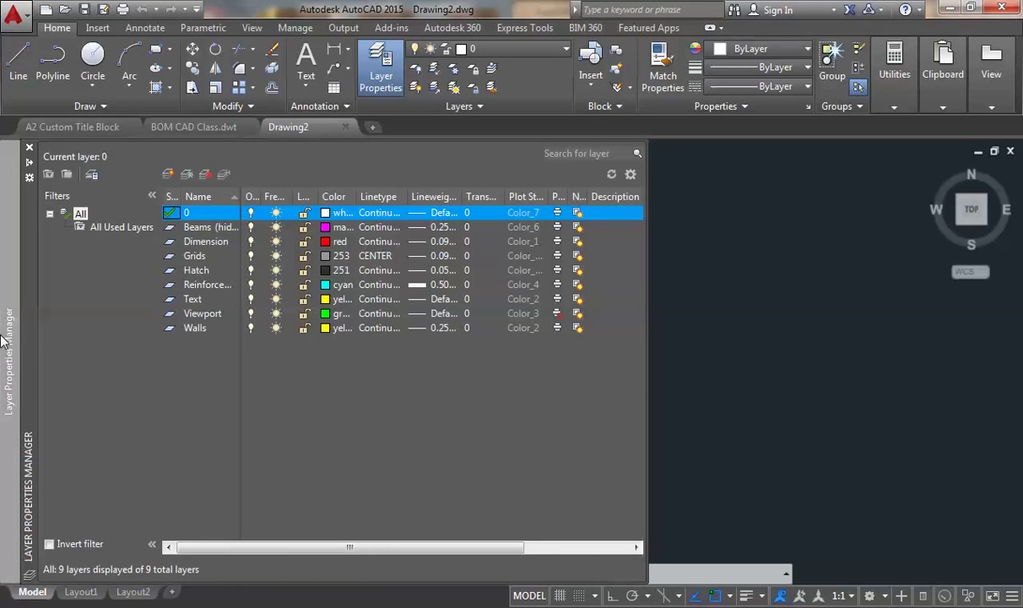
{"action": "left_click", "coordinate": [81, 592]}
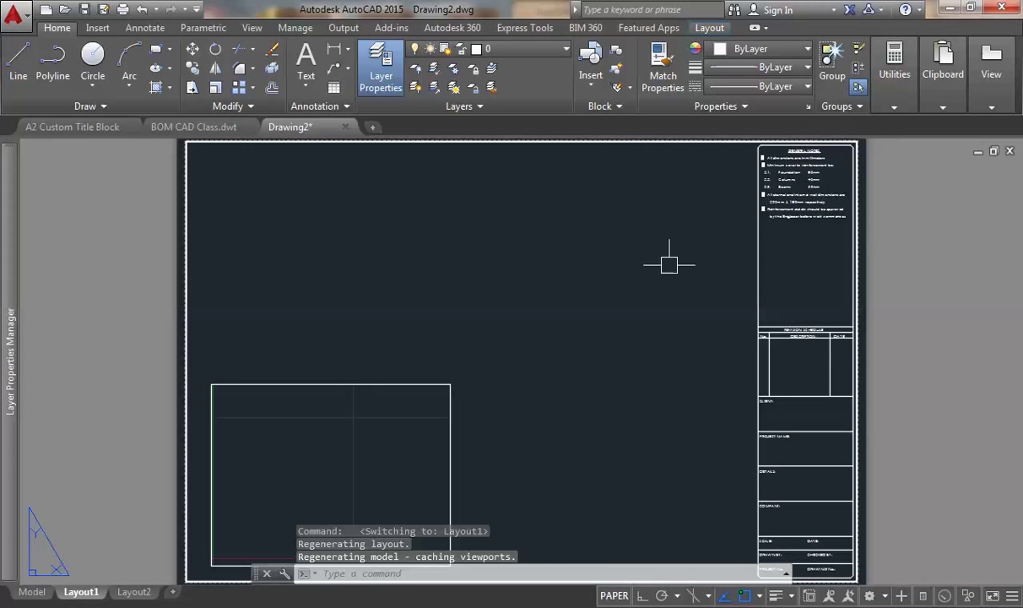
{"action": "left_click", "coordinate": [134, 592]}
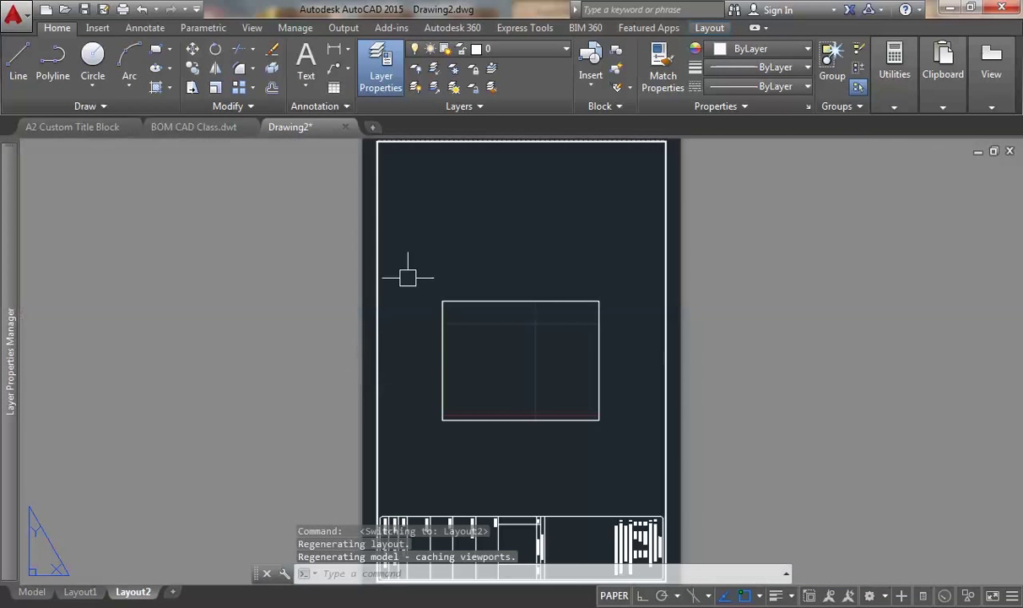
{"action": "middle_click_drag", "start_coordinate": [608, 549], "coordinate": [586, 430]}
{"action": "scroll", "coordinate": [586, 430], "scroll_direction": "up", "scroll_amount": 4}
{"action": "scroll", "coordinate": [555, 421], "scroll_direction": "down", "scroll_amount": 6}
{"action": "middle_click", "coordinate": [541, 370]}
{"action": "middle_click", "coordinate": [542, 370]}
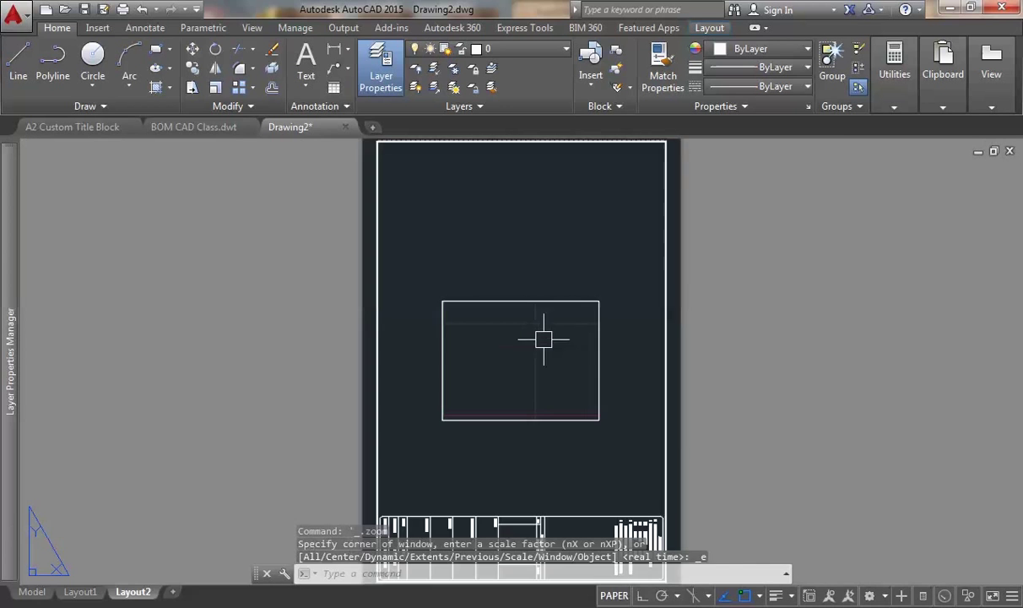
Return to model space and expand the layer palette showing the nine layers, 0 through Walls.
{"action": "left_click", "coordinate": [82, 592]}
{"action": "left_click", "coordinate": [32, 592]}
{"action": "mouse_move", "coordinate": [4, 365]}
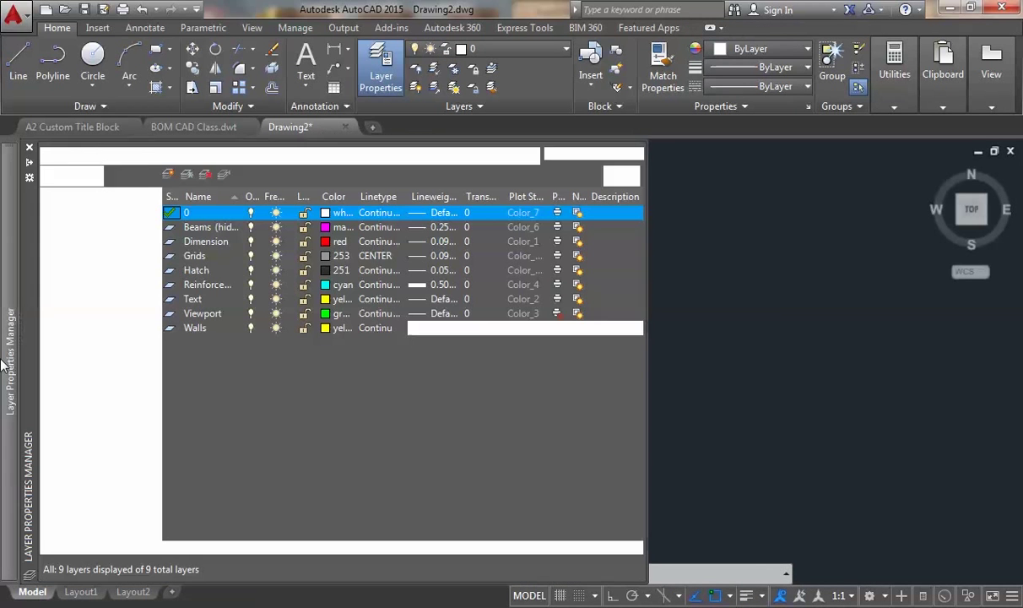